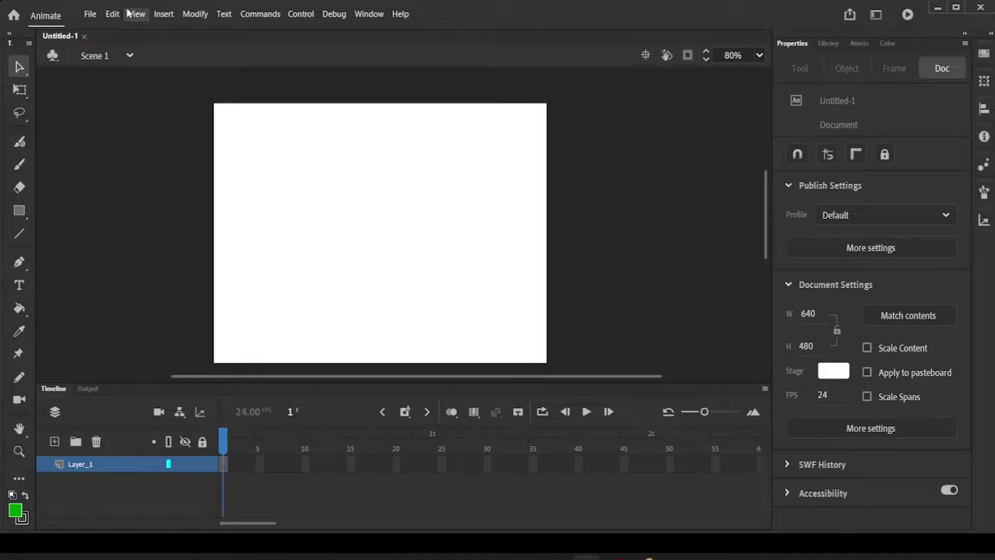
Step: Show the File > Import submenu for the blank 640 × 480 document
click(90, 15)
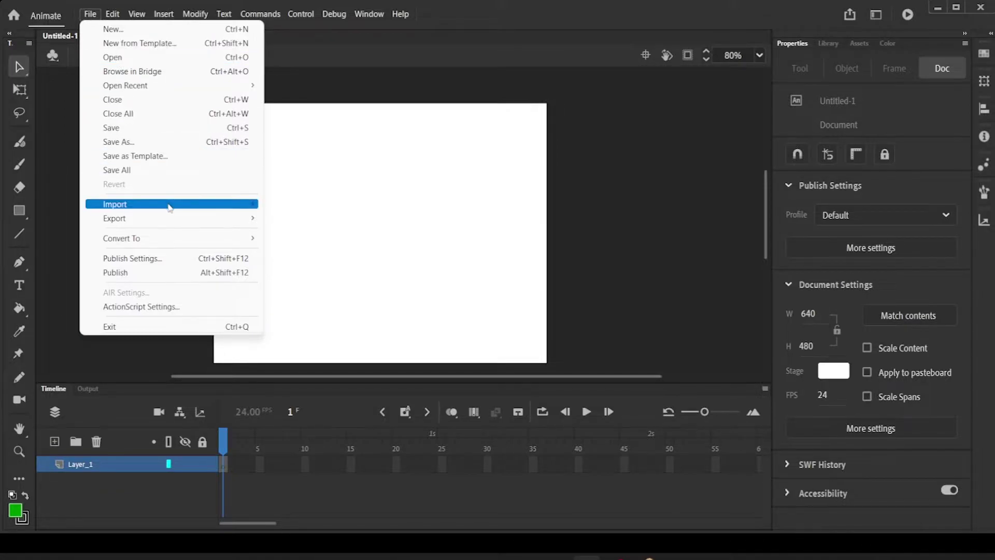
mouse_move(170, 204)
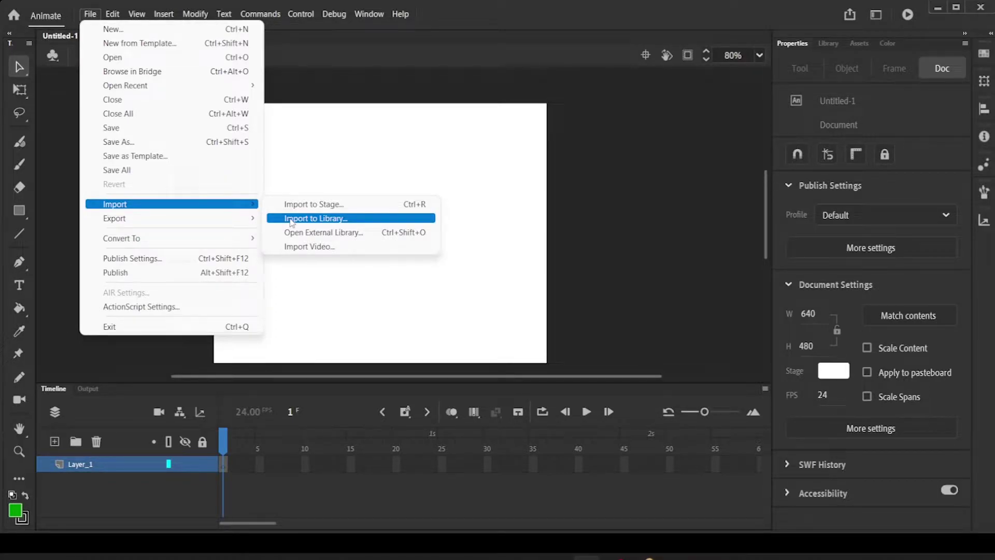
Step: Import the lightning photo to the Library and rename it 'Thunder'
click(291, 222)
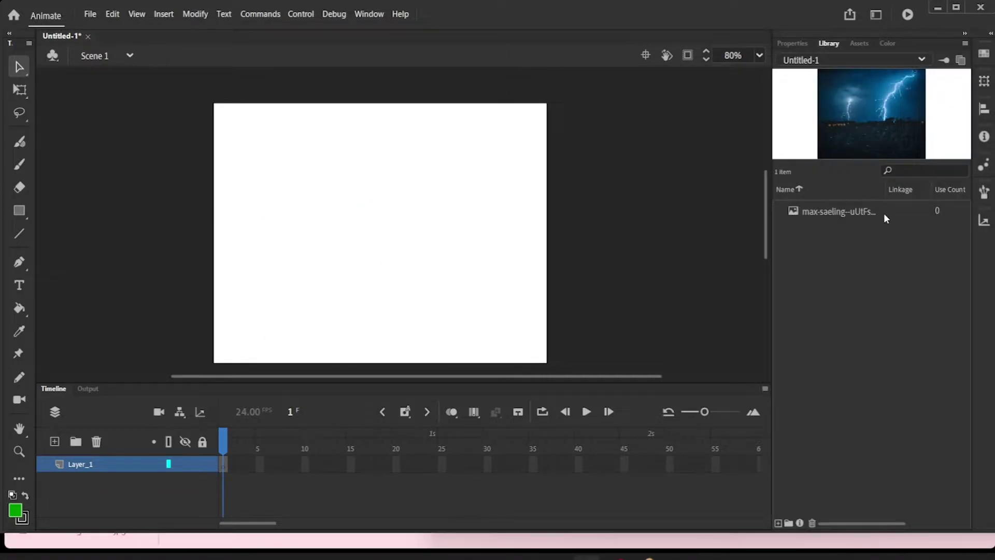
click(853, 216)
right_click(852, 216)
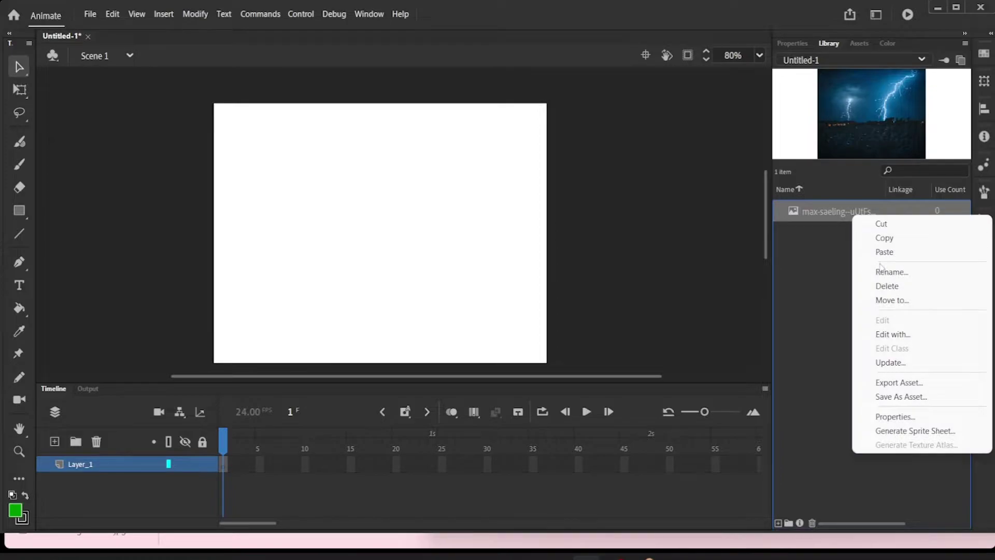
click(878, 271)
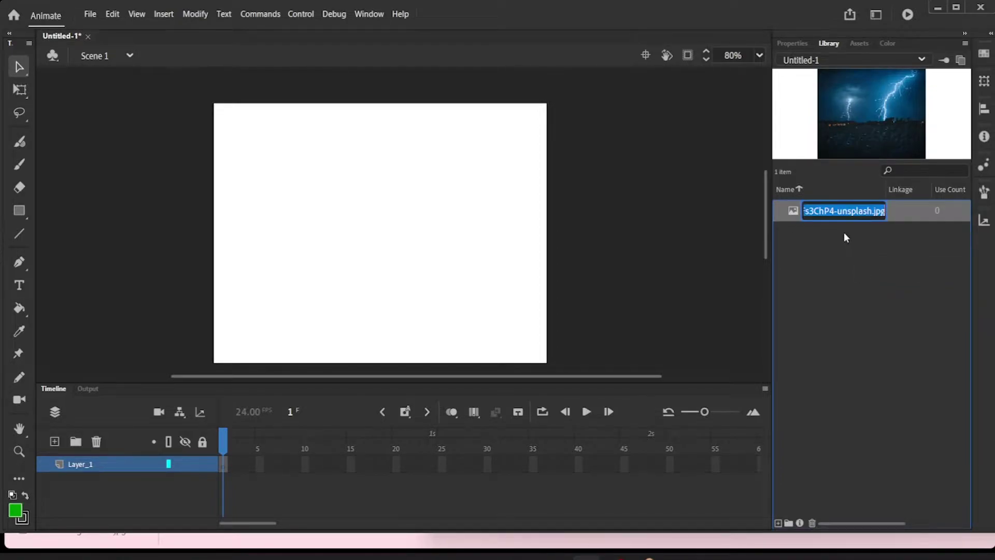
text(Thunder)
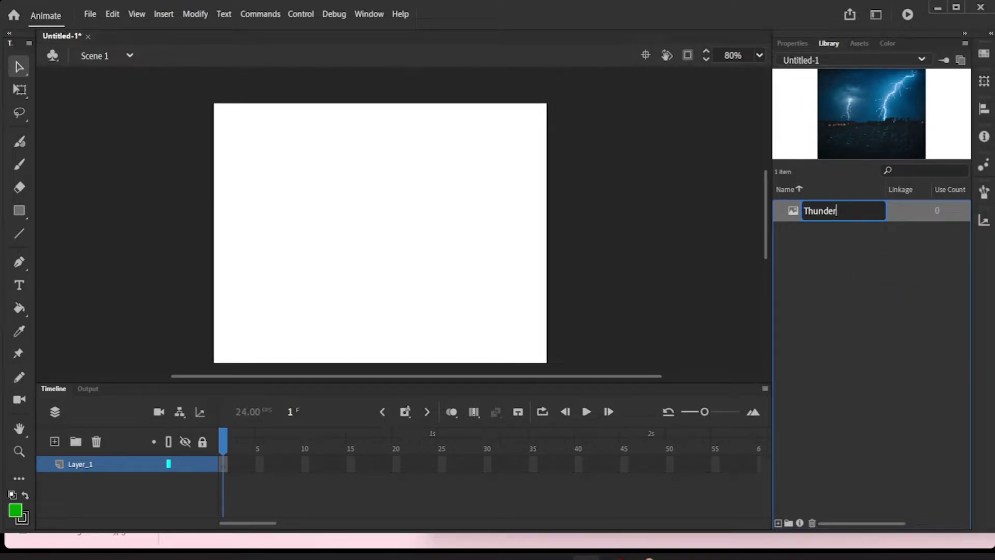
click(861, 305)
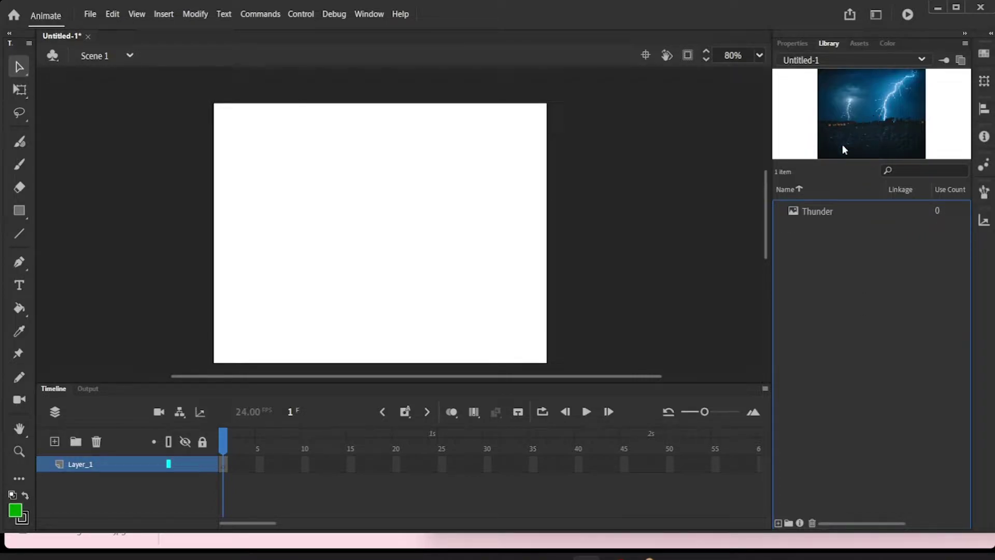
click(825, 215)
Step: Place the Thunder image from the Library onto the stage as the full background
drag(822, 209, 382, 235)
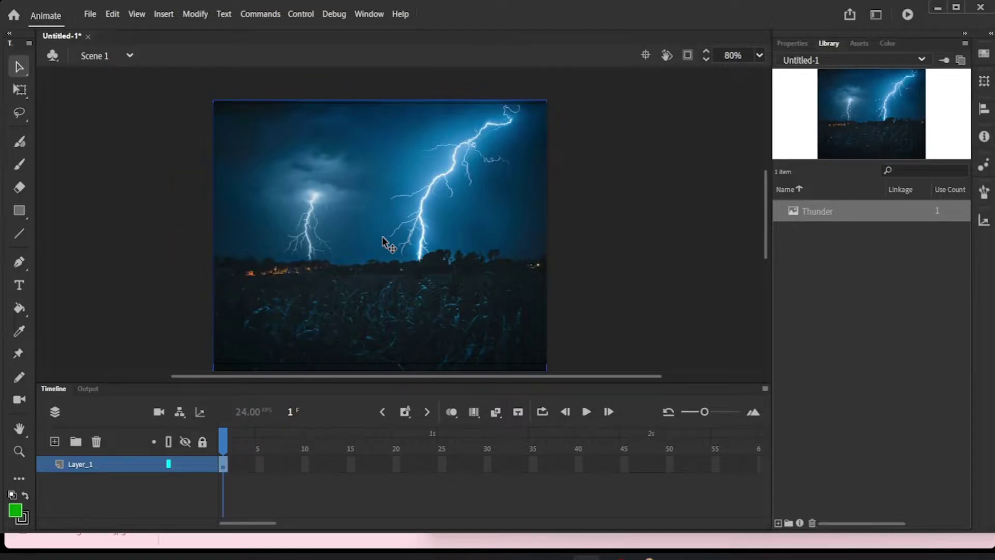
click(602, 255)
drag(767, 216, 764, 223)
drag(640, 375, 595, 377)
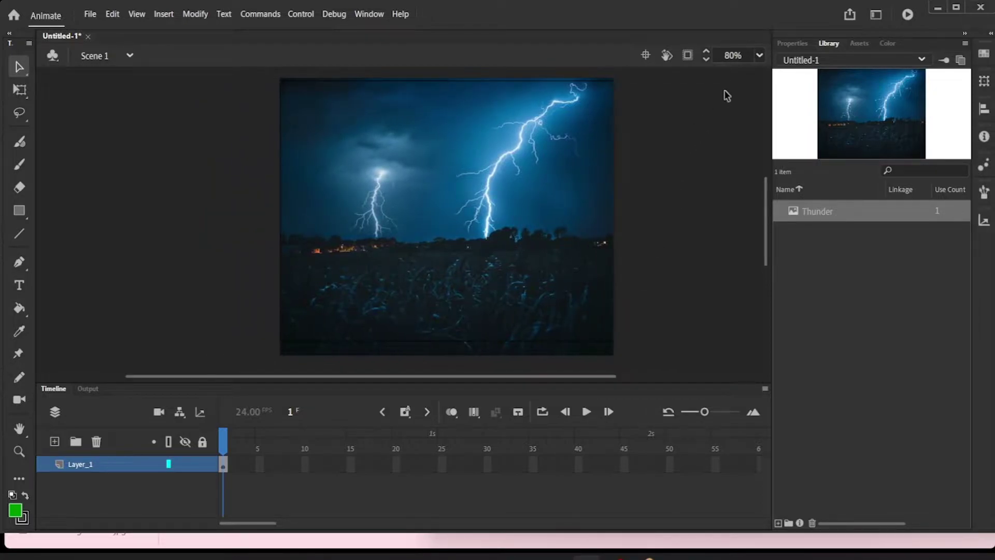
Step: Add a new layer and rename Layer_1 to 'Thunder'
click(54, 441)
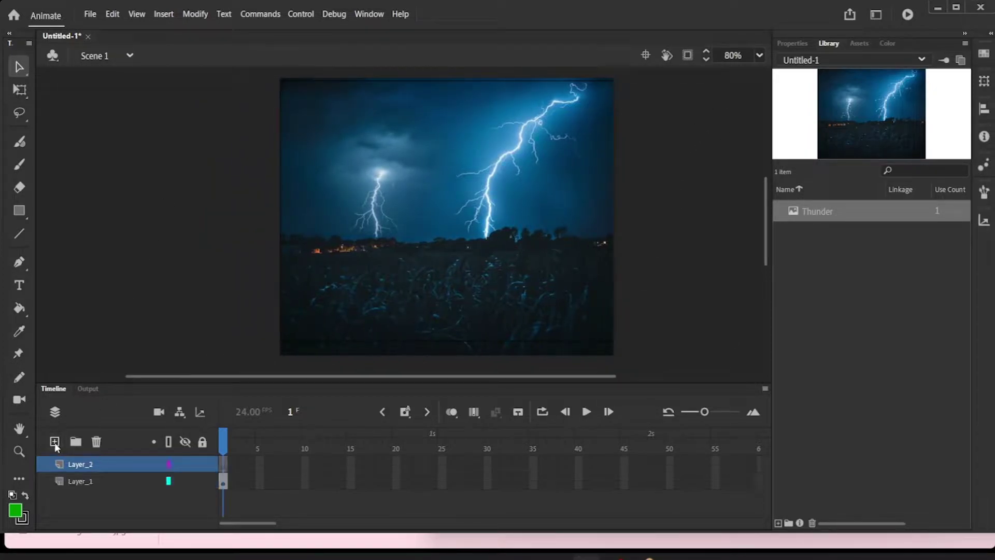
double_click(82, 480)
text(Thunder)
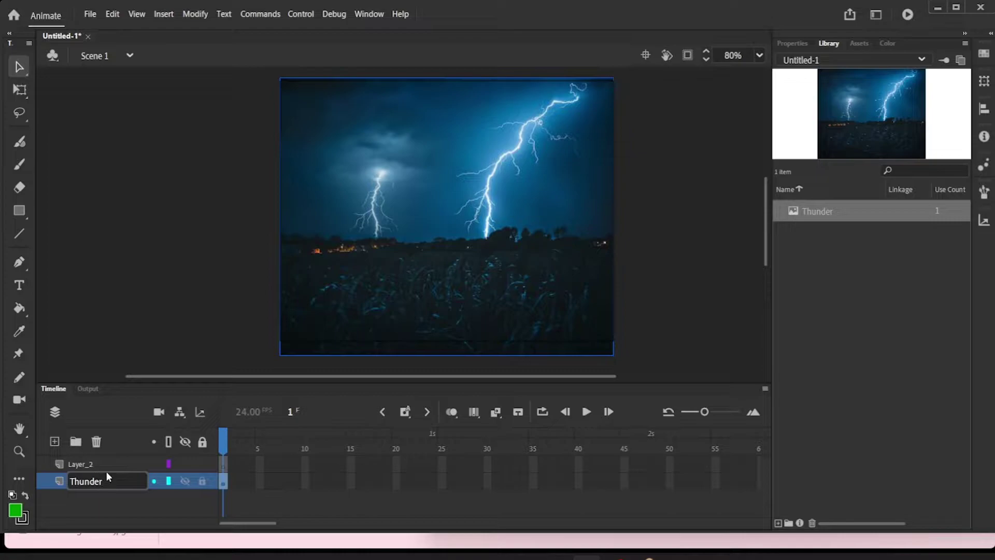
click(105, 466)
Step: Rename Layer_2 to 'ExplodingBox' and make it the active layer
double_click(105, 467)
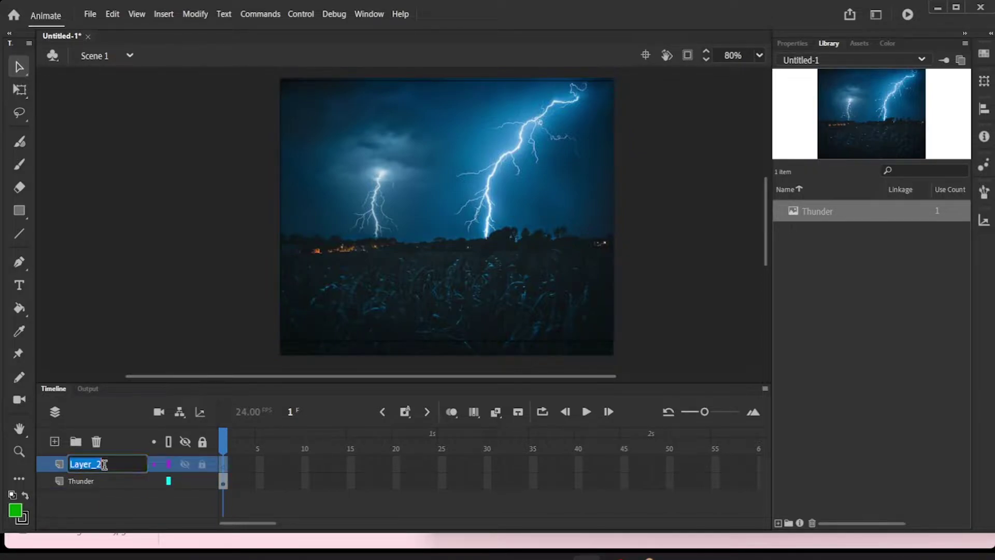
text(E)
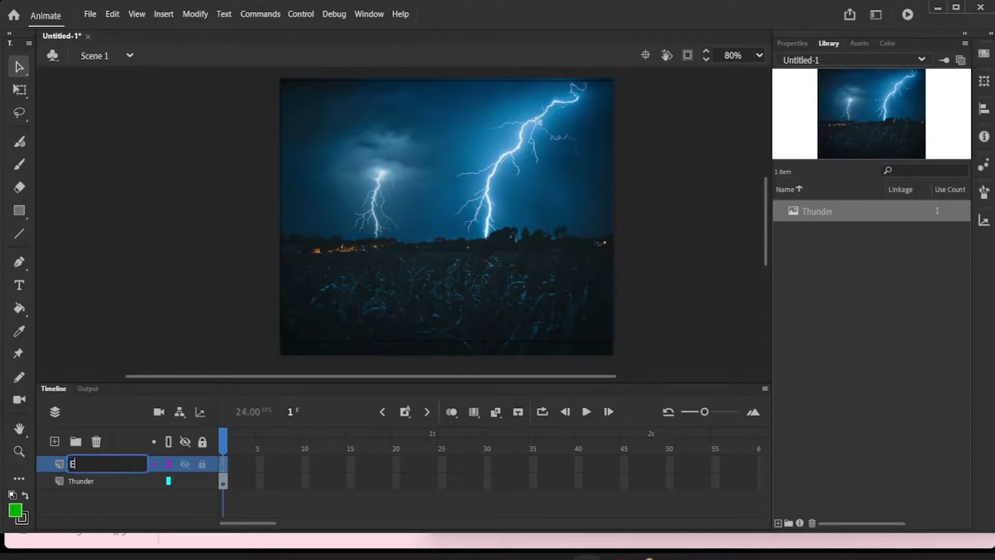
text(xploding Bo)
key(BackSpace)
key(BackSpace)
key(BackSpace)
text(Box)
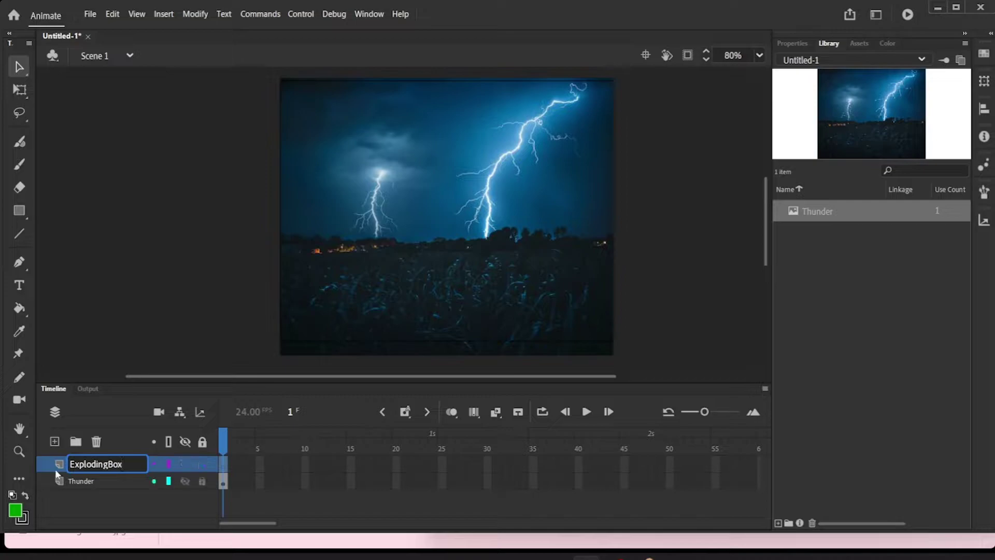
click(81, 482)
click(87, 465)
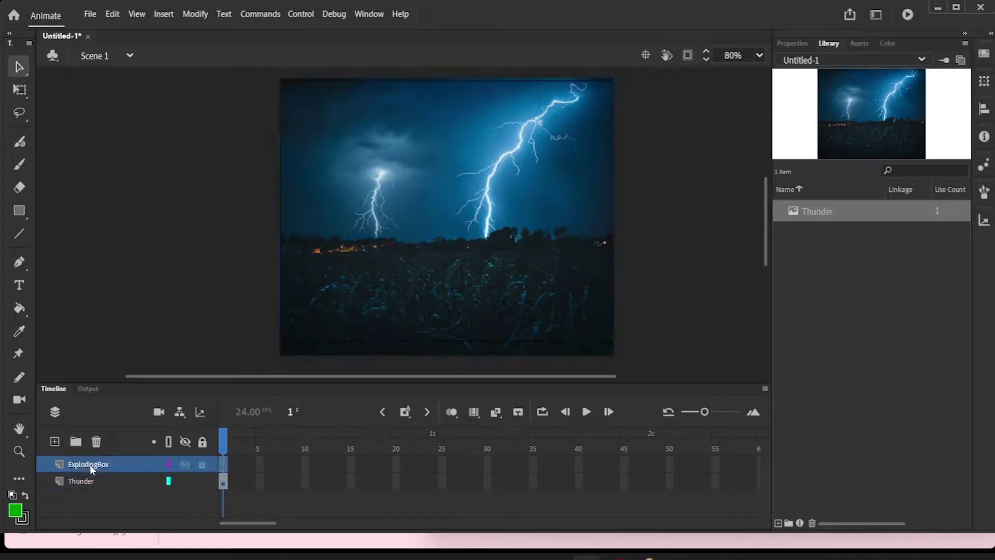
Step: Draw a green square near the lower left of the stage
click(23, 207)
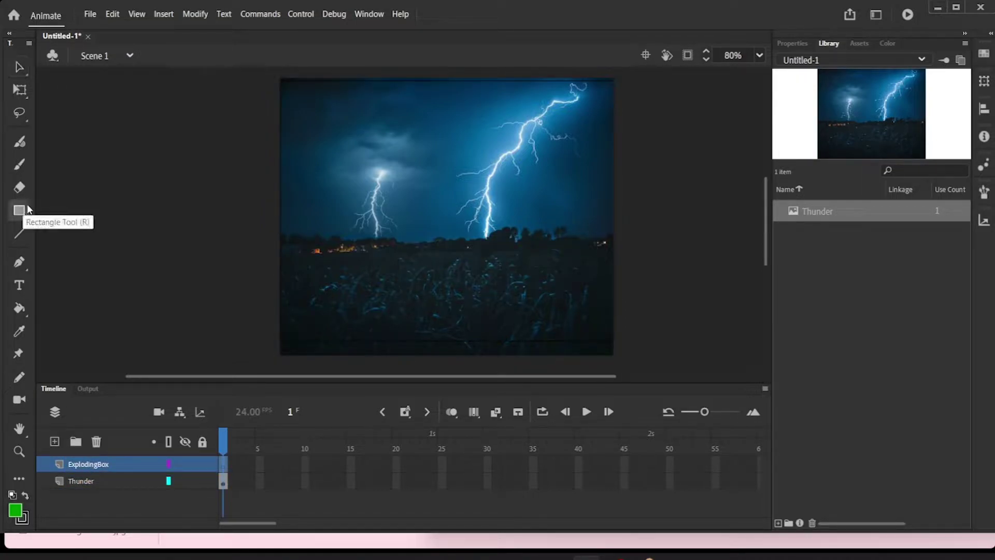
drag(306, 256, 356, 310)
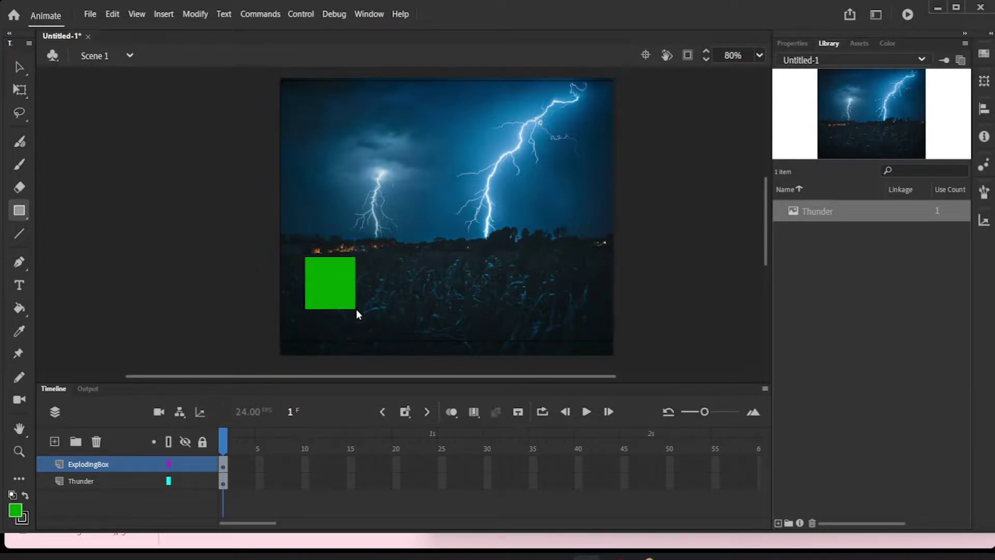
key(v)
Step: Convert the square to a Movie Clip symbol named 'exploding initial box'
right_click(328, 290)
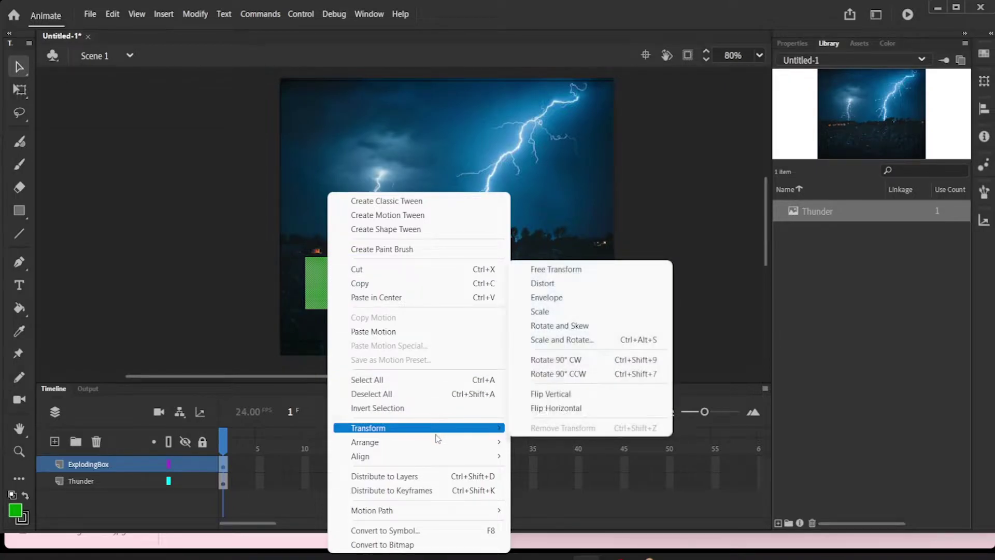
click(416, 530)
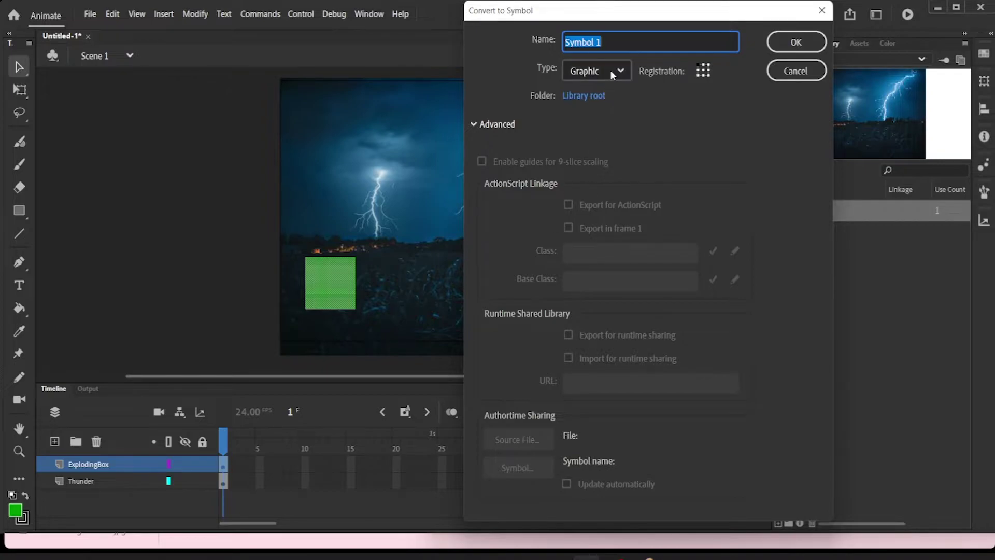
click(623, 73)
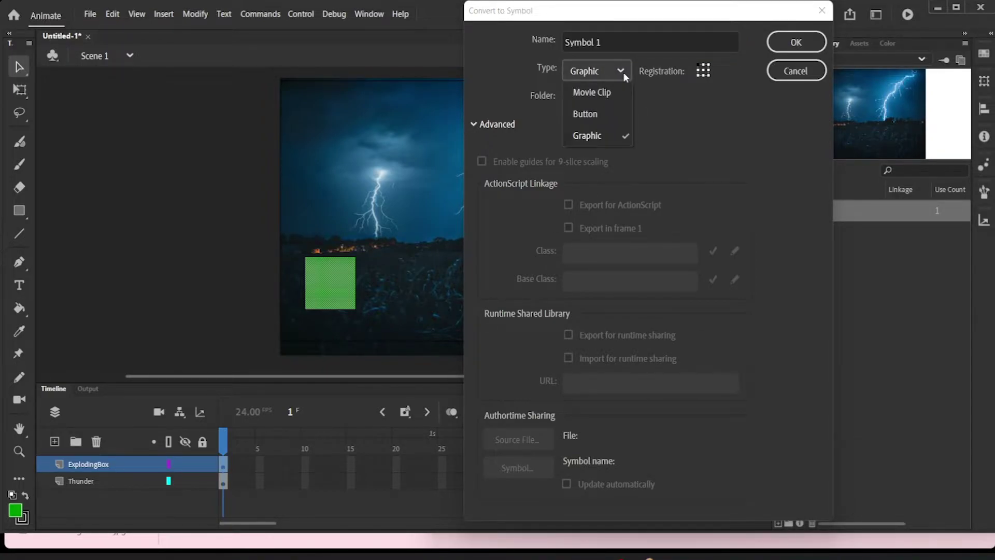
click(617, 92)
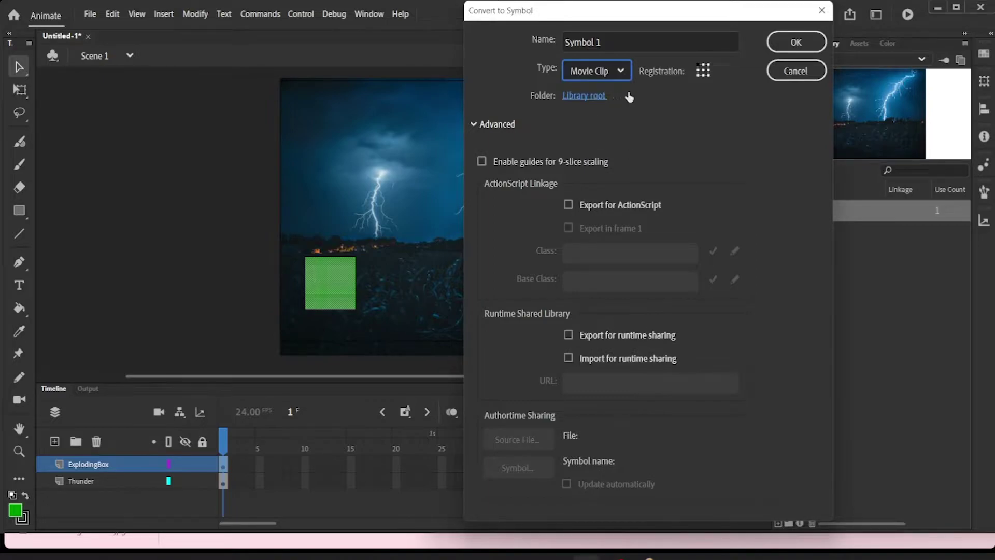
click(636, 41)
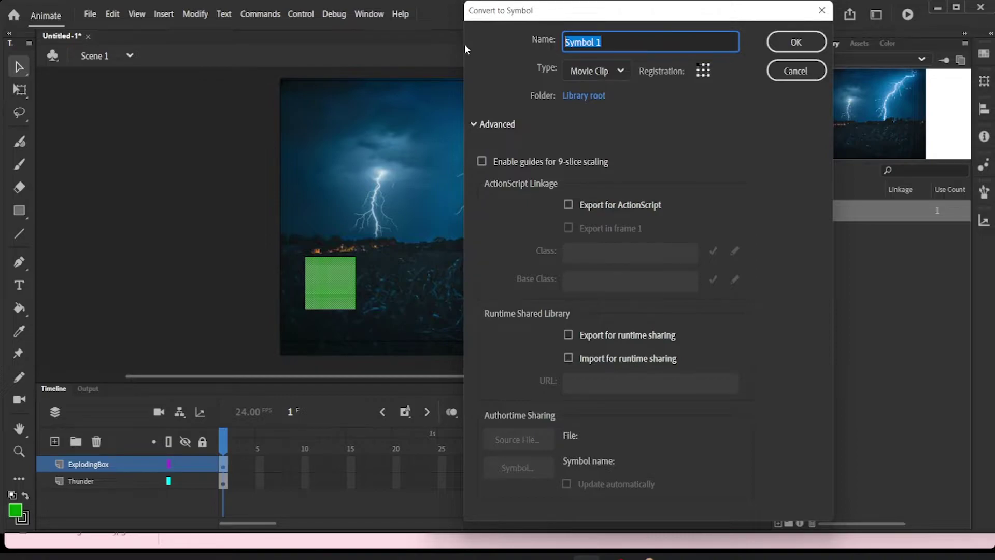
text(exploding initial)
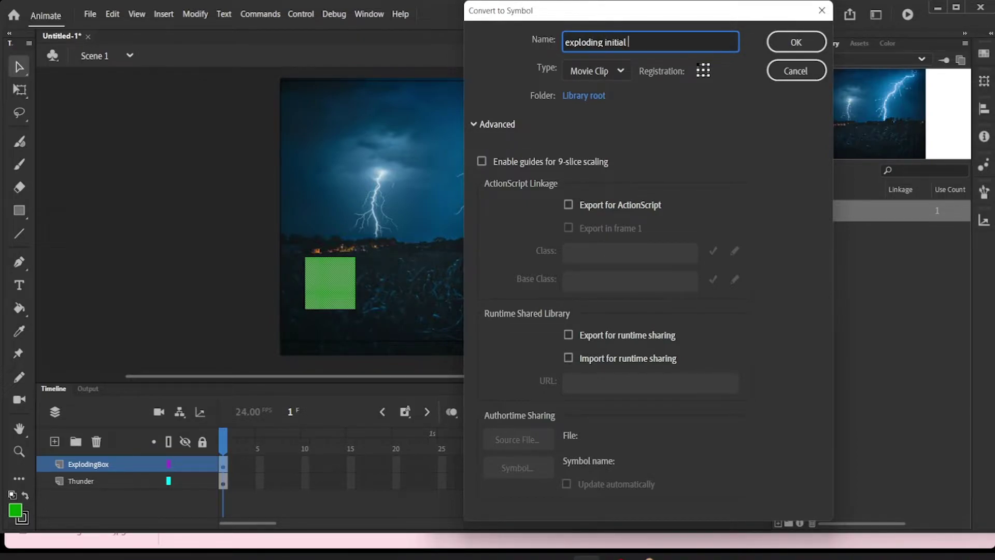
text( bi)
click(803, 40)
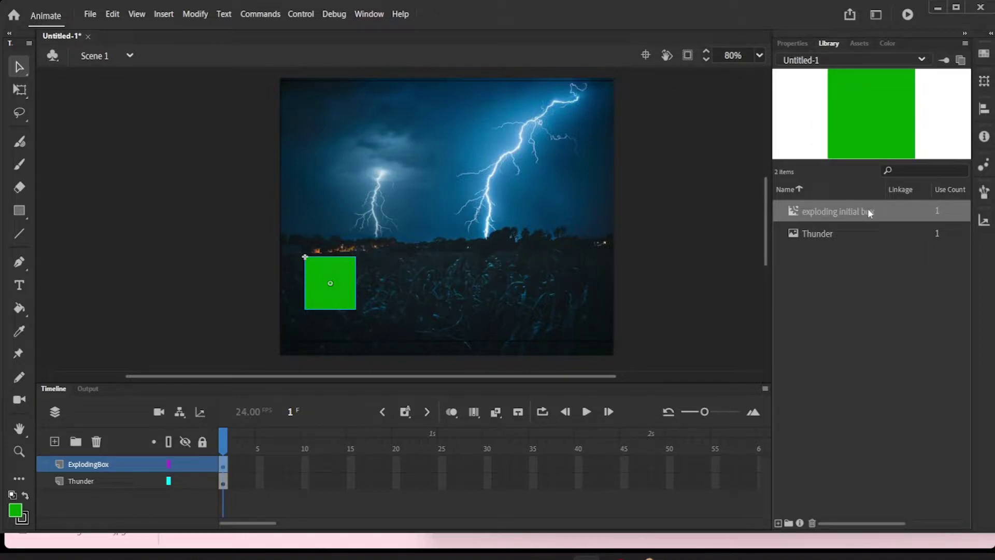
Step: Draw a small green square in the upper-left sky above the larger box
mouse_move(611, 557)
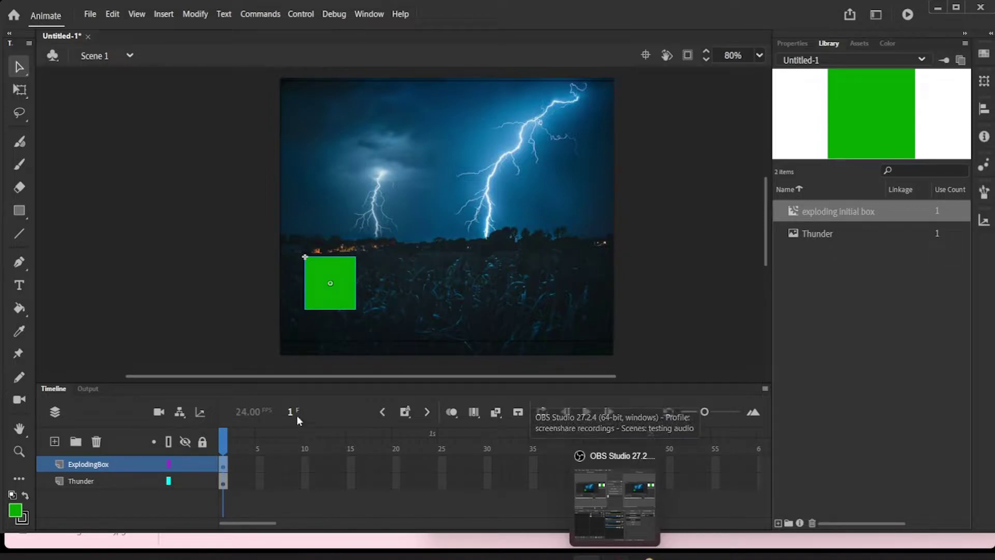
click(202, 307)
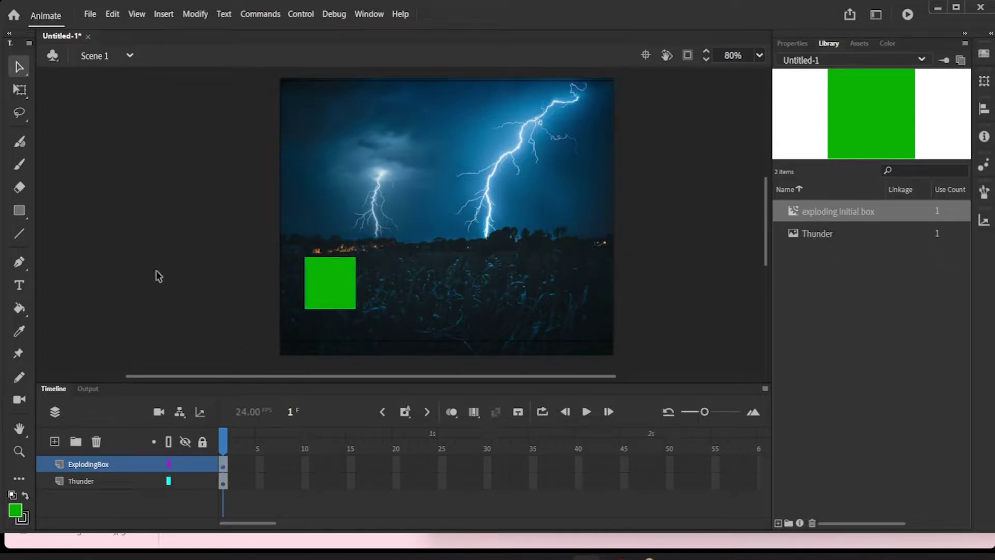
click(19, 210)
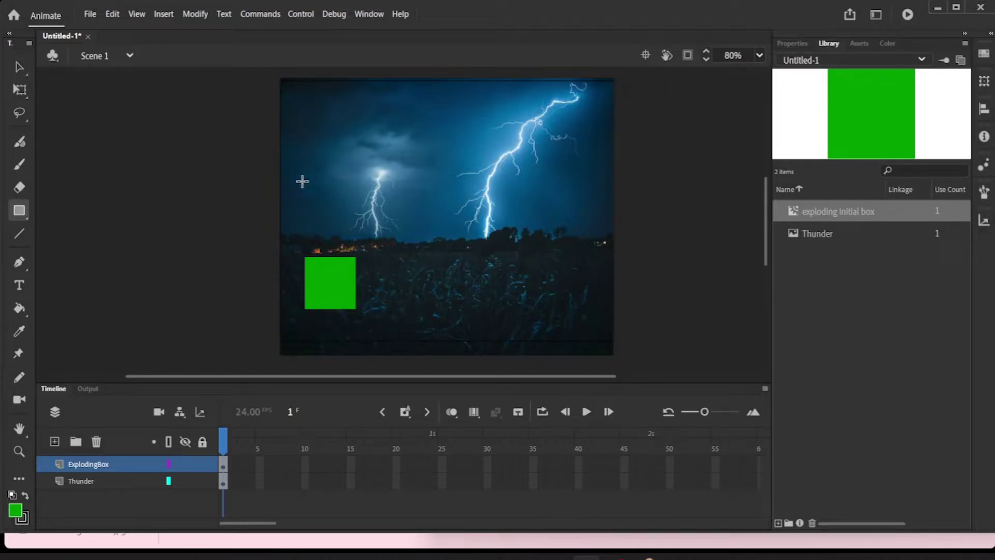
drag(302, 181, 319, 199)
click(19, 66)
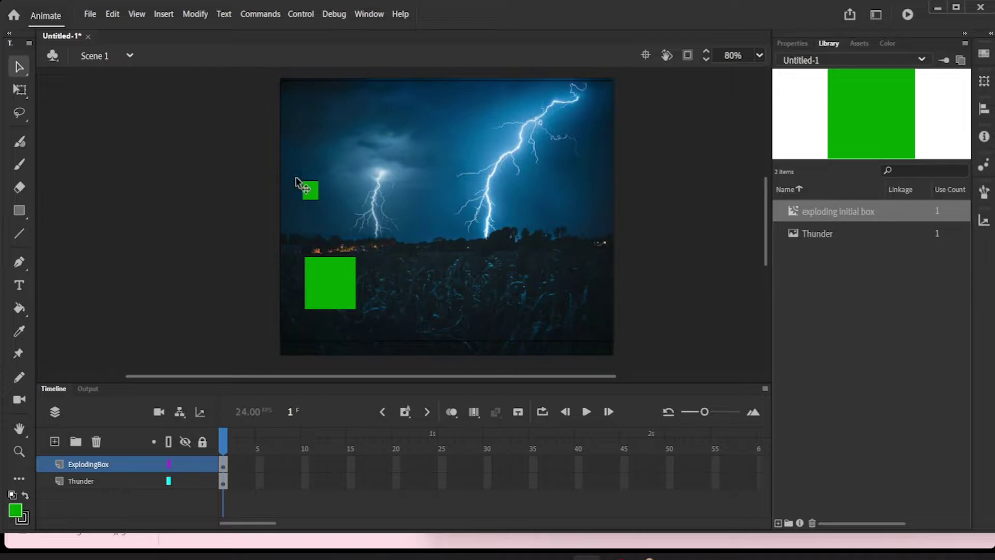
Step: Convert the small square into a Movie Clip symbol named 'Explosionbox'
right_click(313, 192)
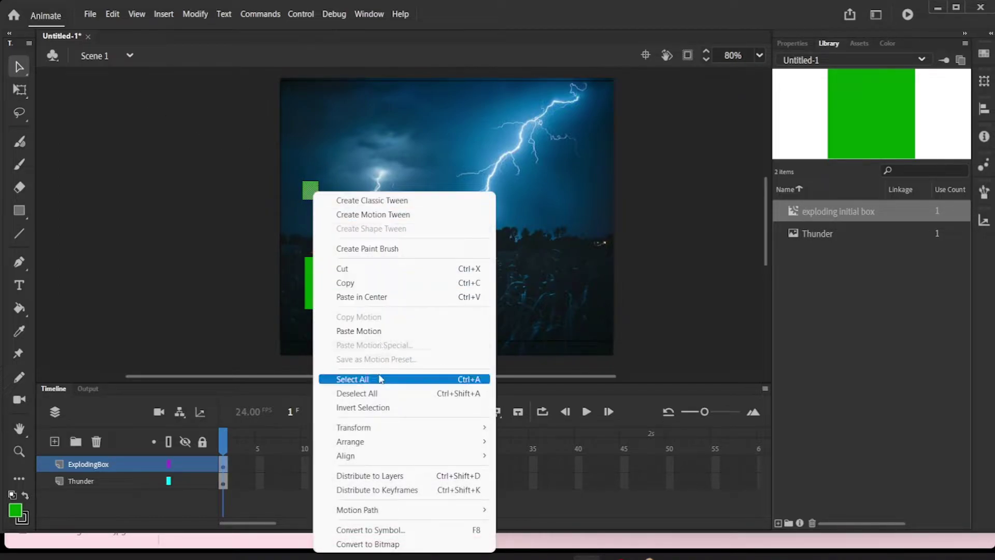
click(397, 531)
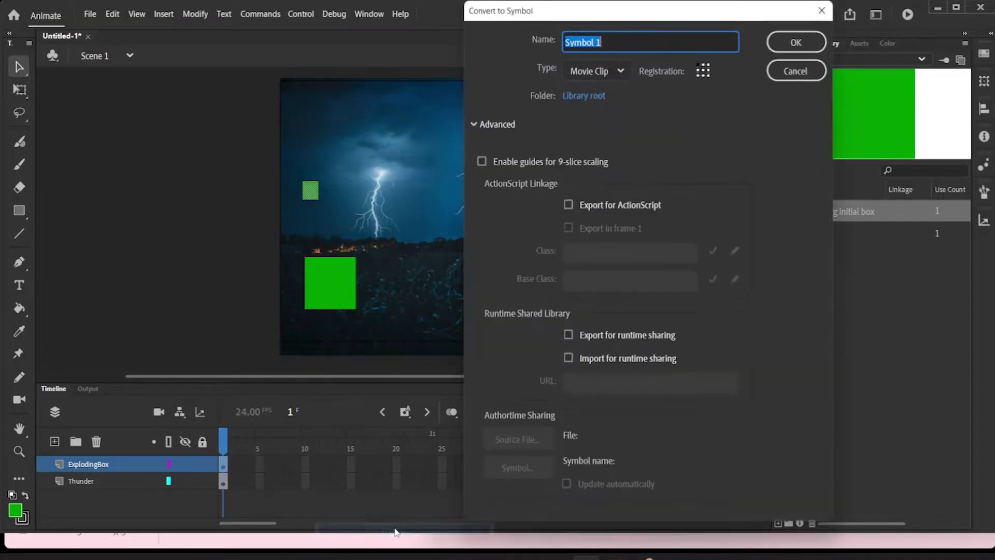
key(BackSpace)
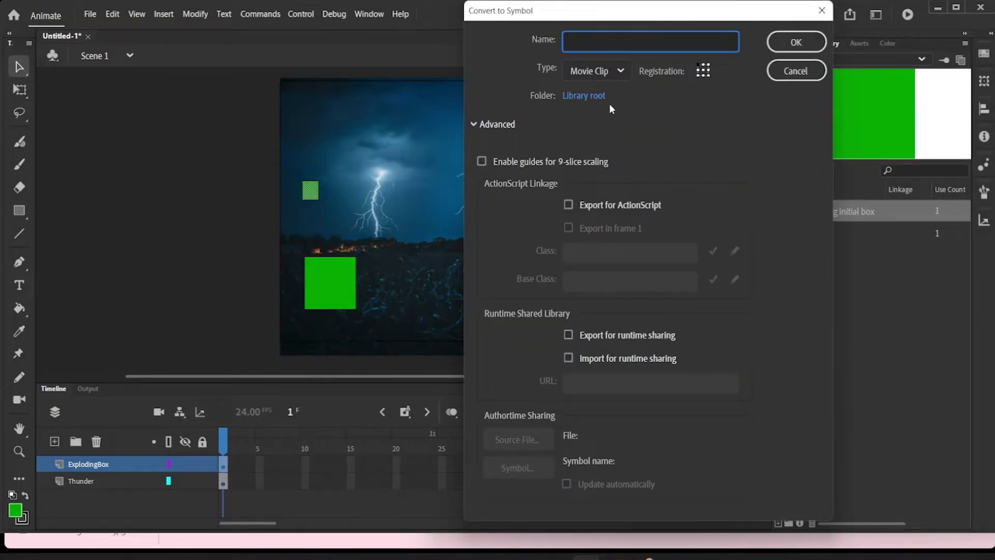
text(Explosionbox)
click(795, 40)
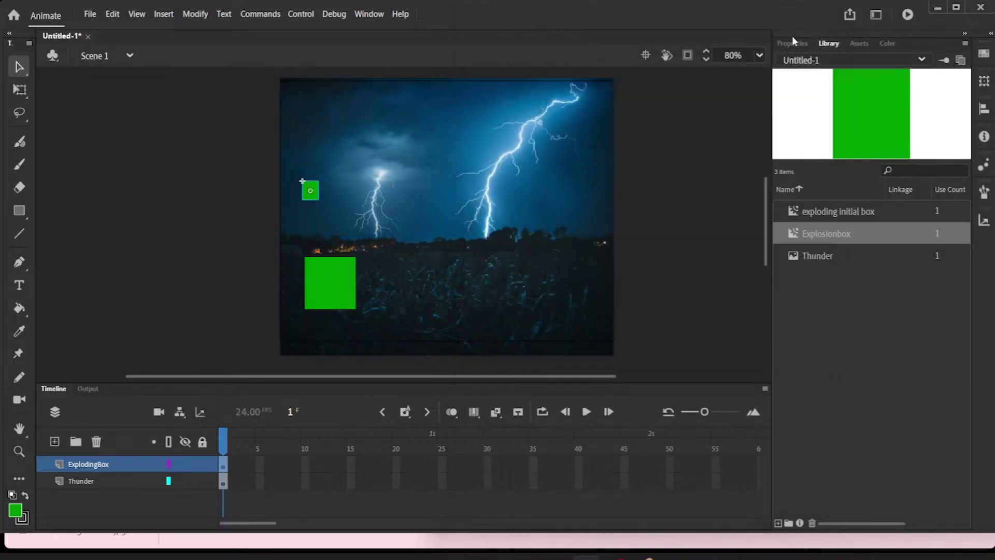
Step: Duplicate the Explosionbox symbol in the Library as 'Explosionbox2'
right_click(849, 238)
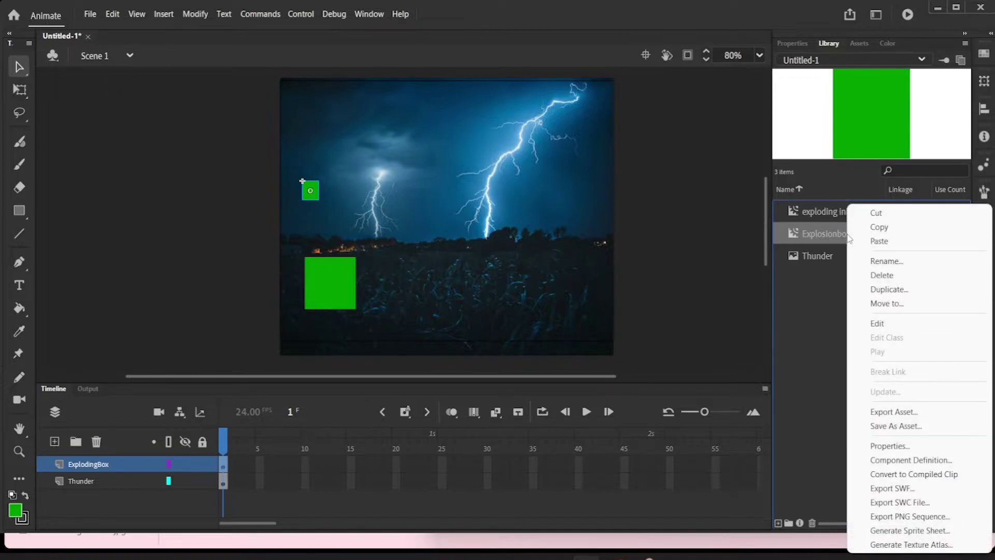
click(889, 289)
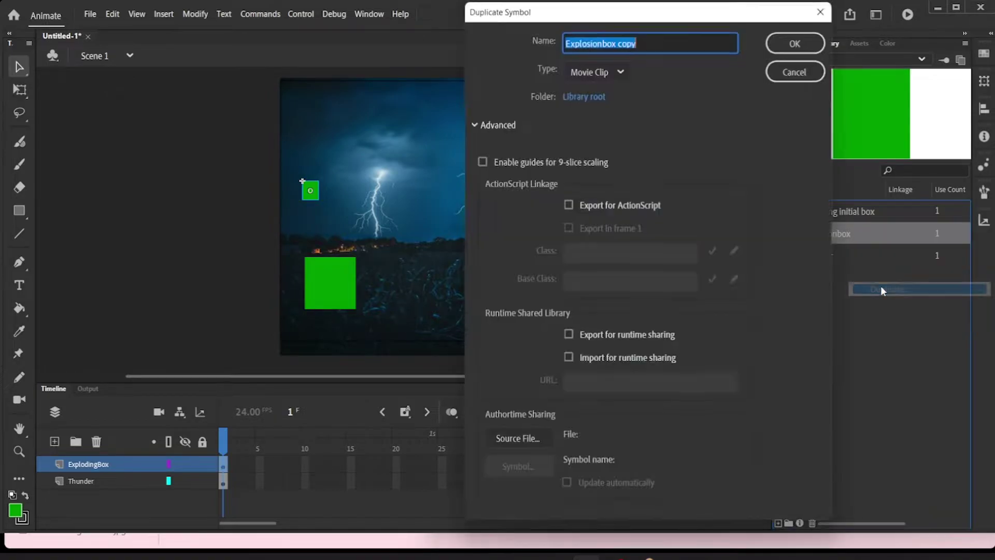
click(701, 41)
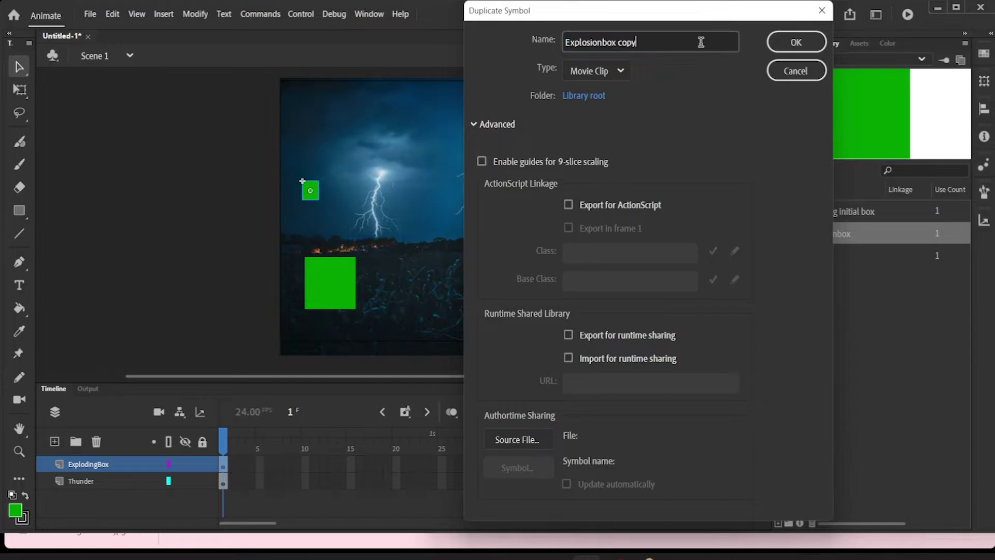
key(BackSpace)
key(BackSpace)
text(2)
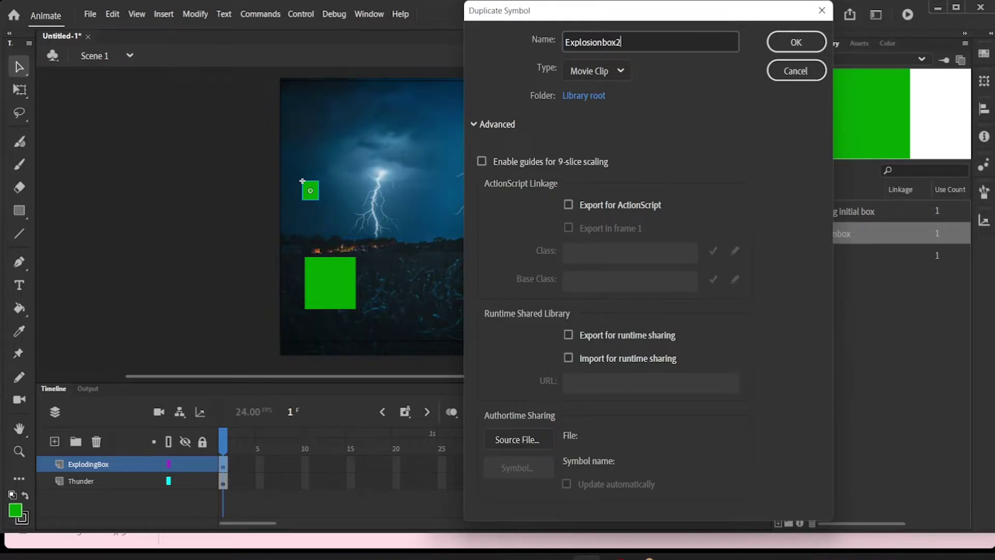
click(817, 46)
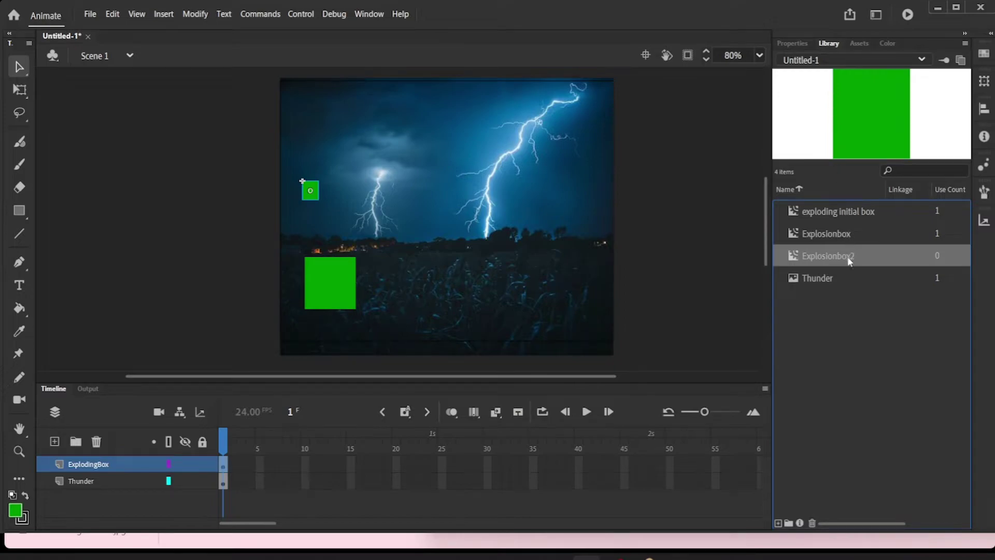
Step: Duplicate Explosionbox2 and select the copy suffix in the new name
right_click(849, 260)
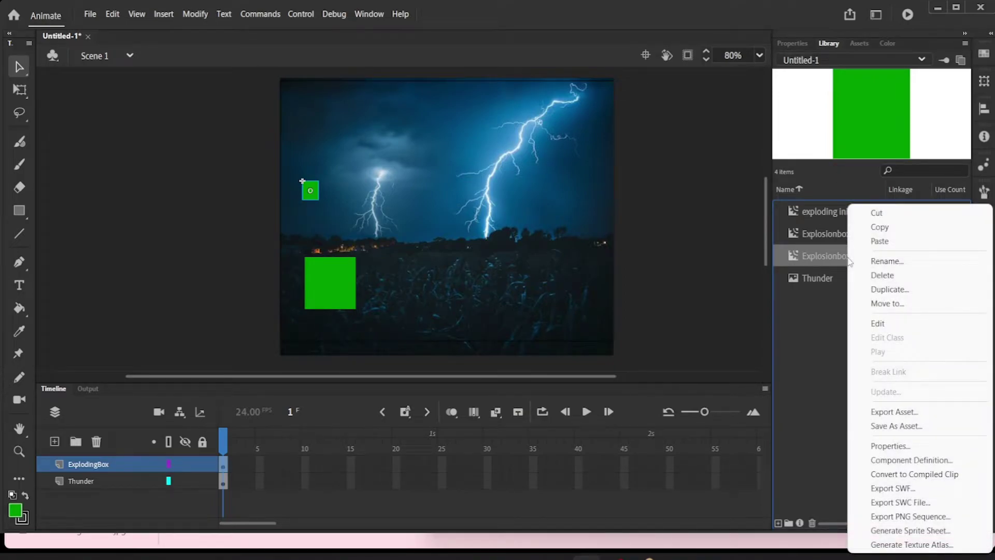
click(908, 290)
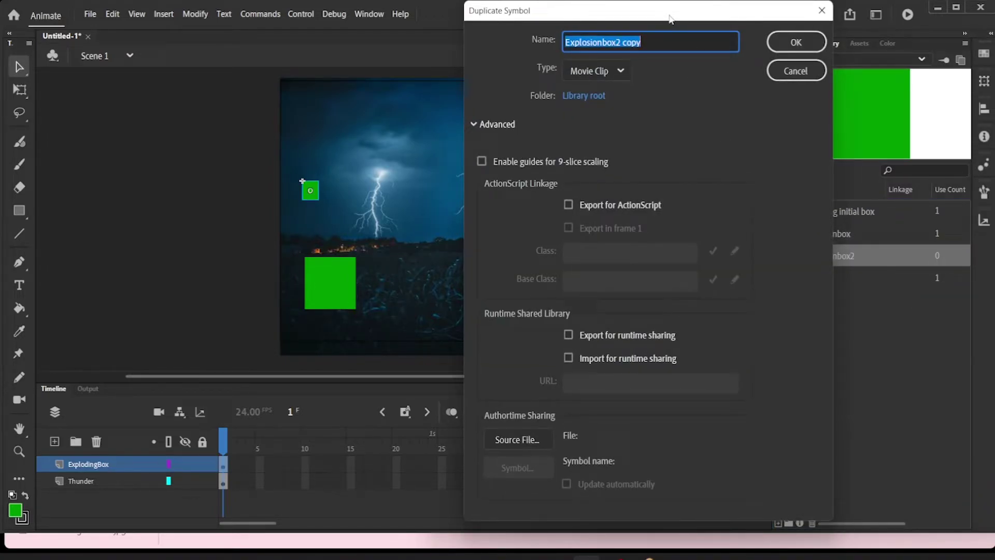
key(End)
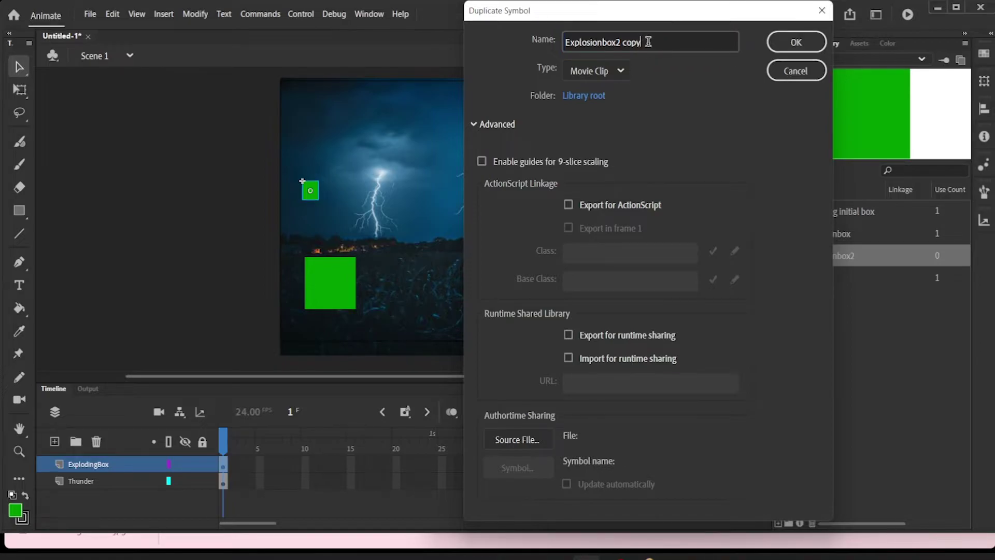
drag(647, 42, 621, 43)
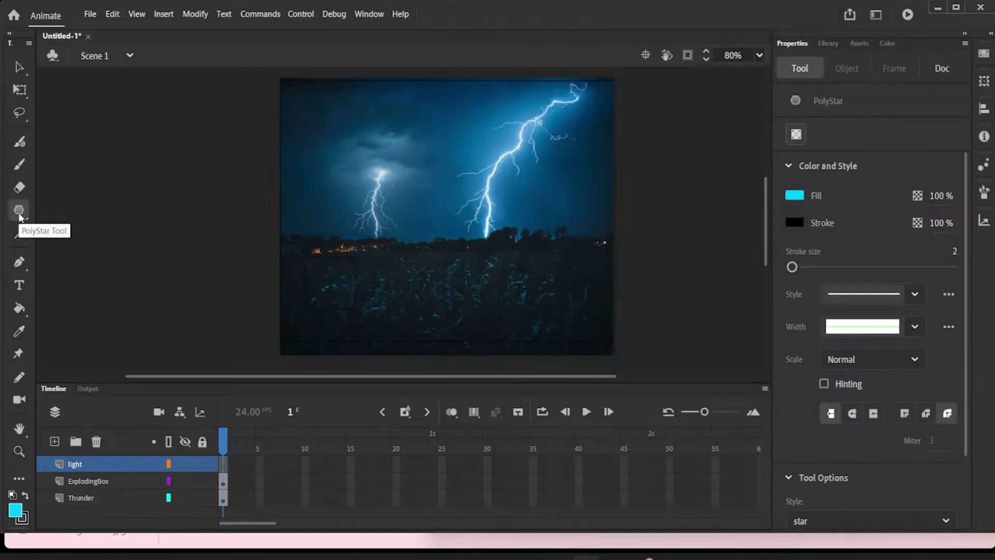
Step: Set the PolyStar tool's style to star with 3 sides
drag(966, 210, 959, 321)
click(904, 432)
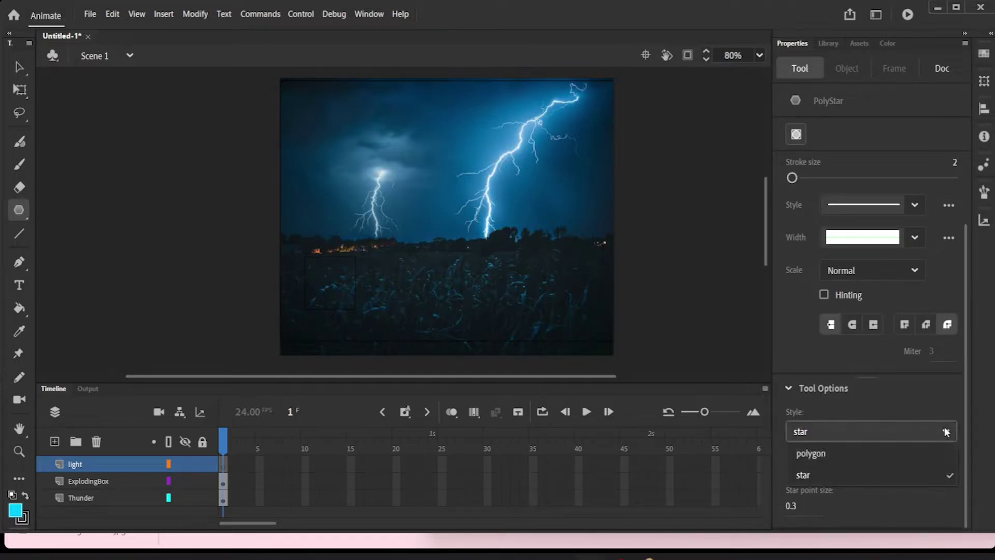
click(906, 473)
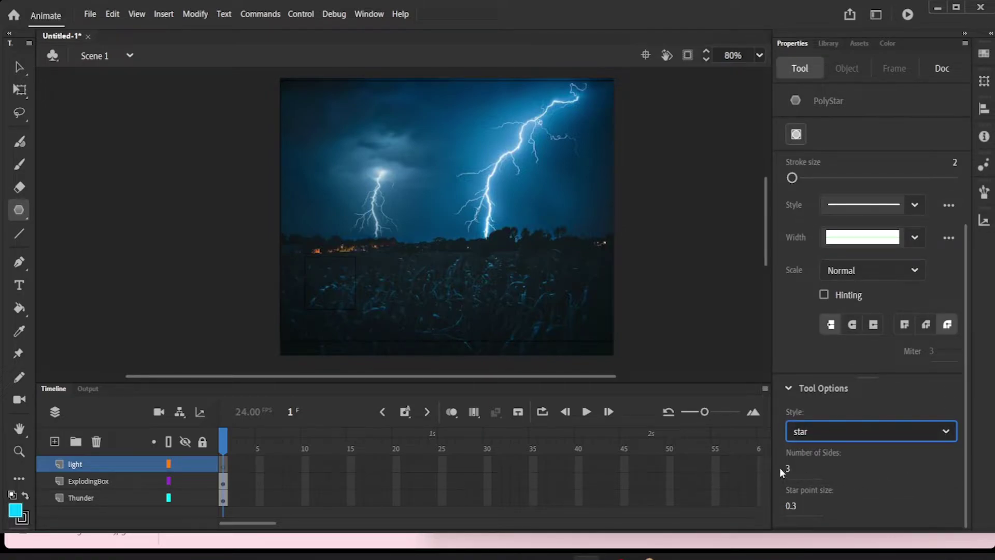
click(545, 114)
Step: Draw several small three-pointed stars along the right lightning bolt
drag(547, 115, 491, 190)
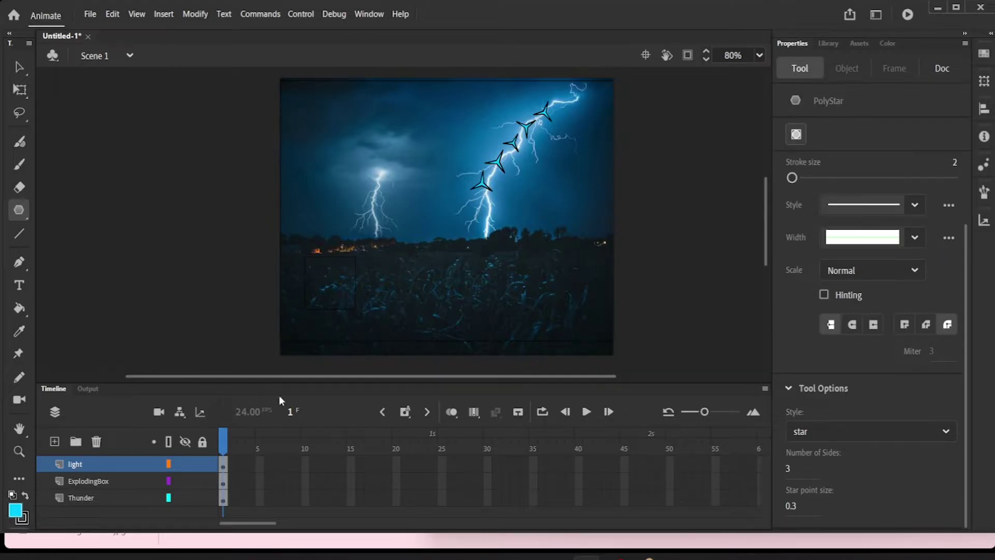
drag(477, 205, 489, 213)
drag(545, 132, 571, 141)
drag(492, 121, 499, 127)
click(17, 69)
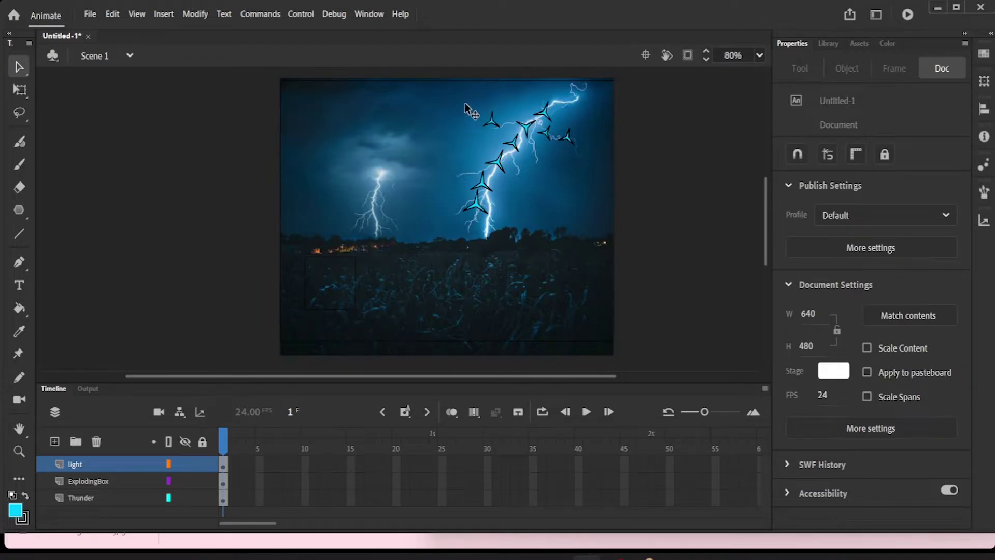
Step: Undo the accidental shift of the storm photo and select the light layer
mouse_move(470, 112)
mouse_down()
mouse_move(503, 194)
mouse_move(461, 109)
mouse_up()
click(137, 14)
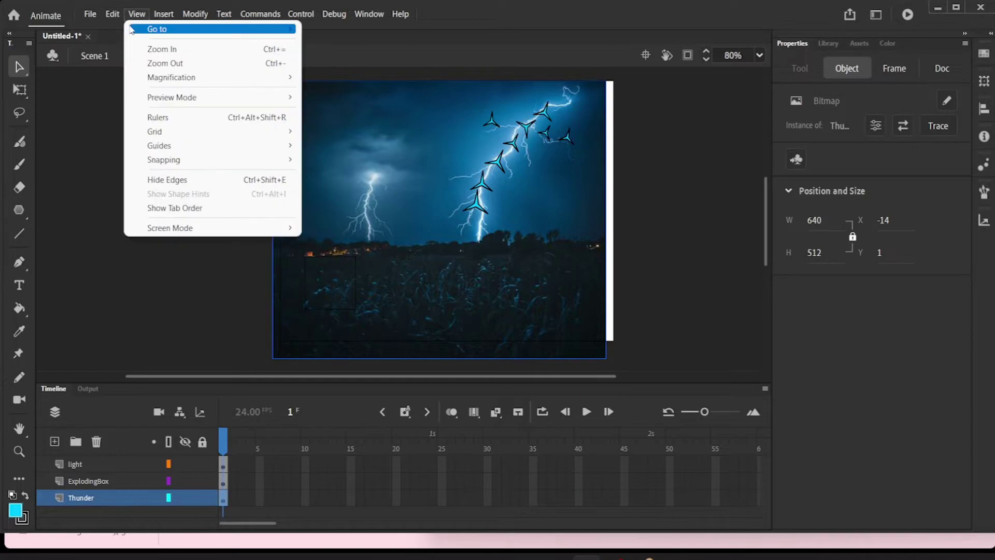
click(121, 29)
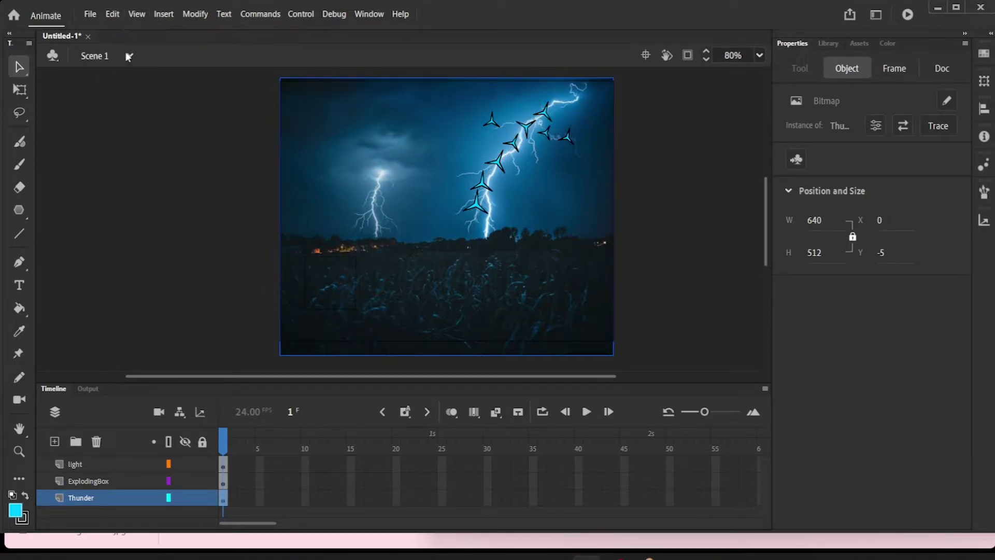
click(127, 468)
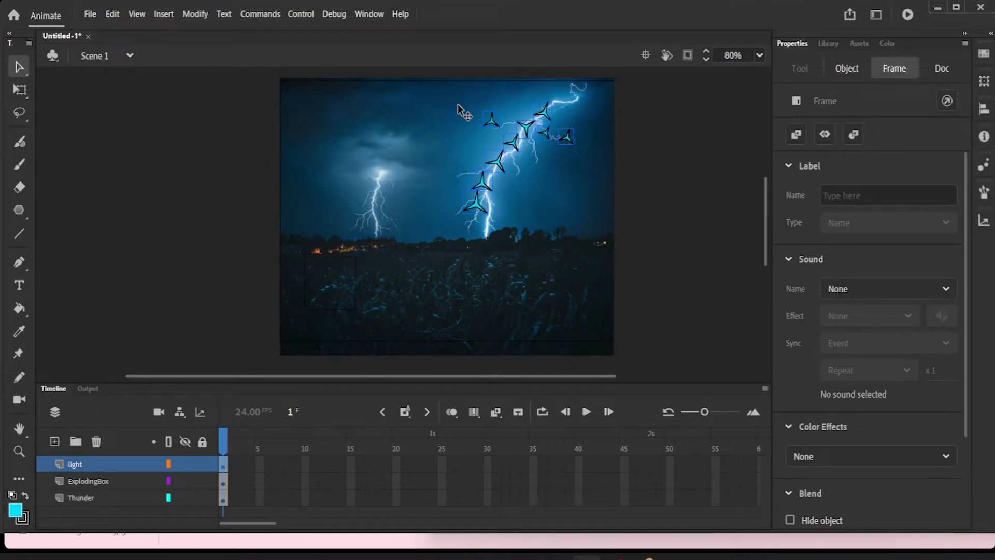
Step: Undo the second photo move, lock the Thunder layer, and select the lightning stars
drag(462, 113, 478, 168)
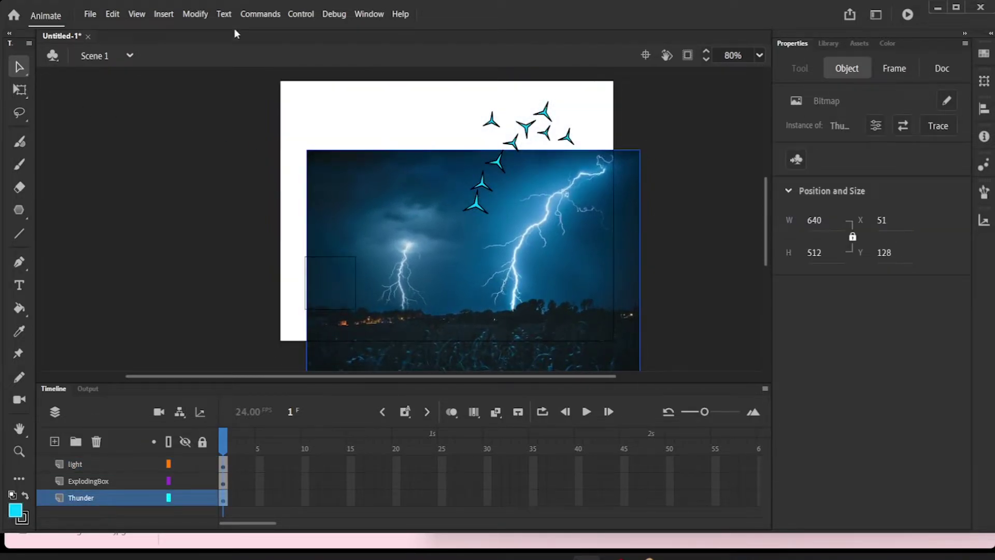
click(113, 14)
click(124, 30)
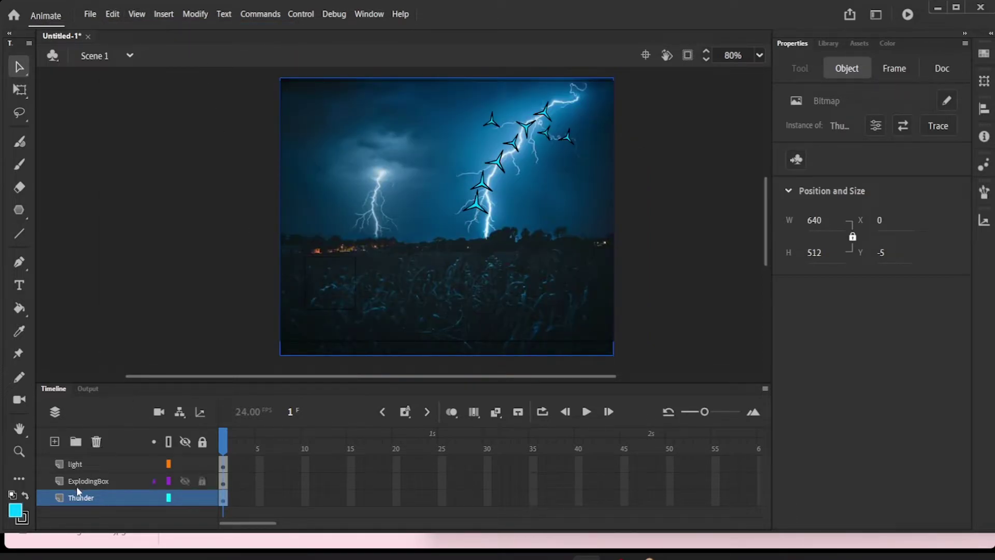
click(203, 498)
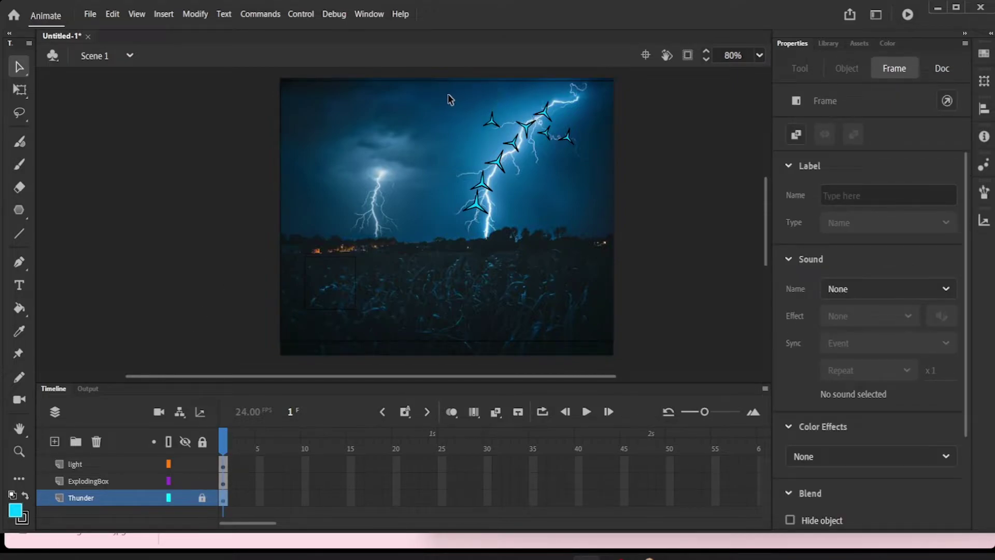
mouse_move(448, 94)
mouse_down()
mouse_move(569, 256)
mouse_move(588, 253)
mouse_move(584, 237)
mouse_up()
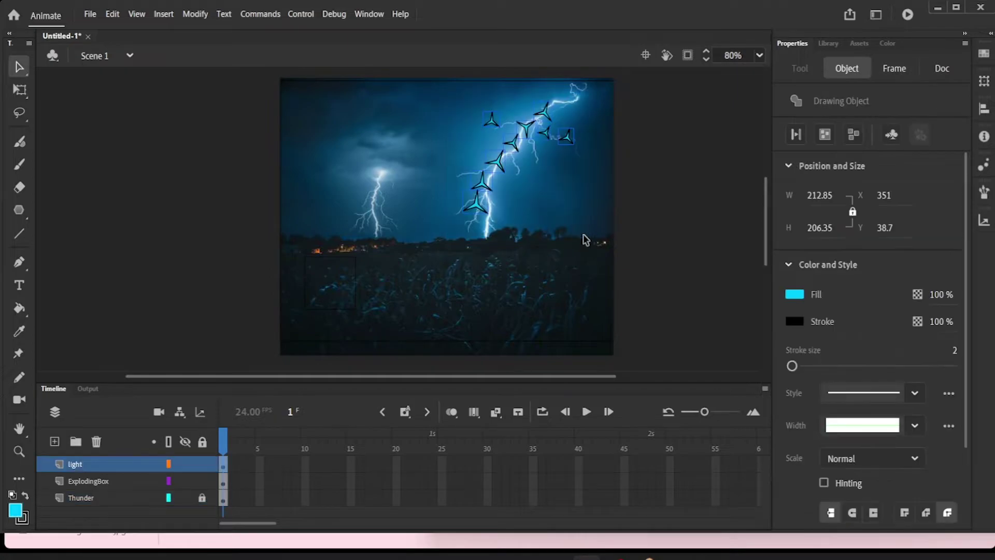
Step: Convert the selected lightning stars into a Movie Clip symbol named 'light', then deselect it
right_click(539, 114)
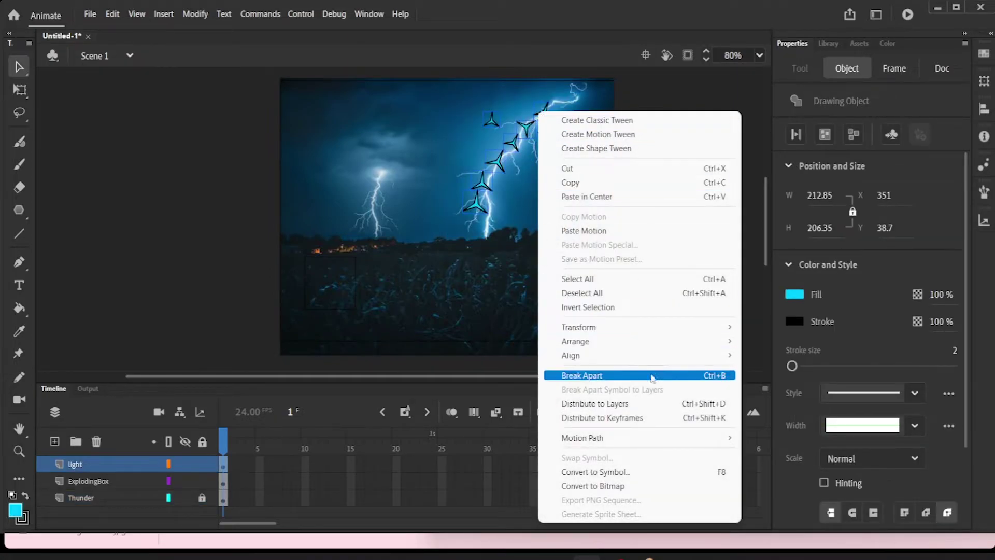
click(653, 471)
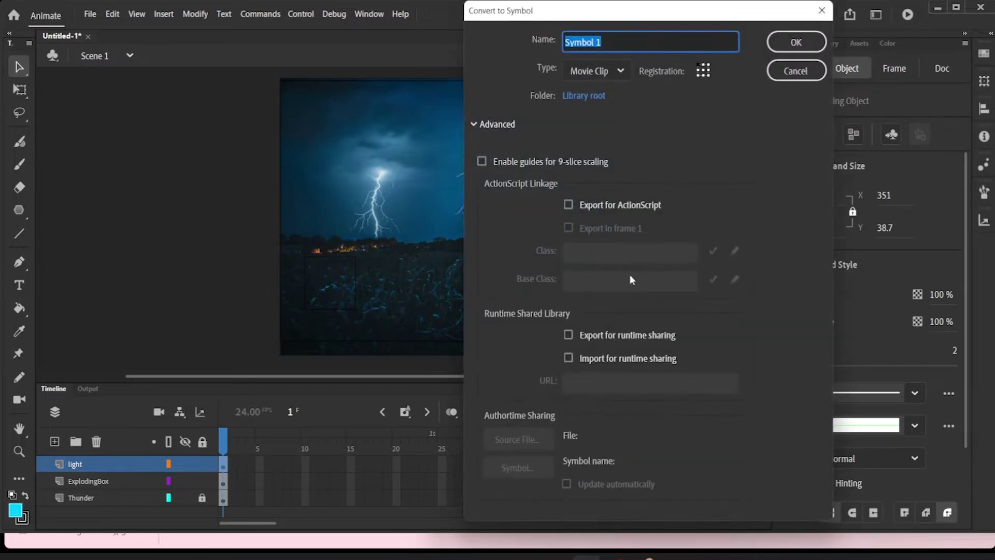
key(BackSpace)
text(light)
click(795, 43)
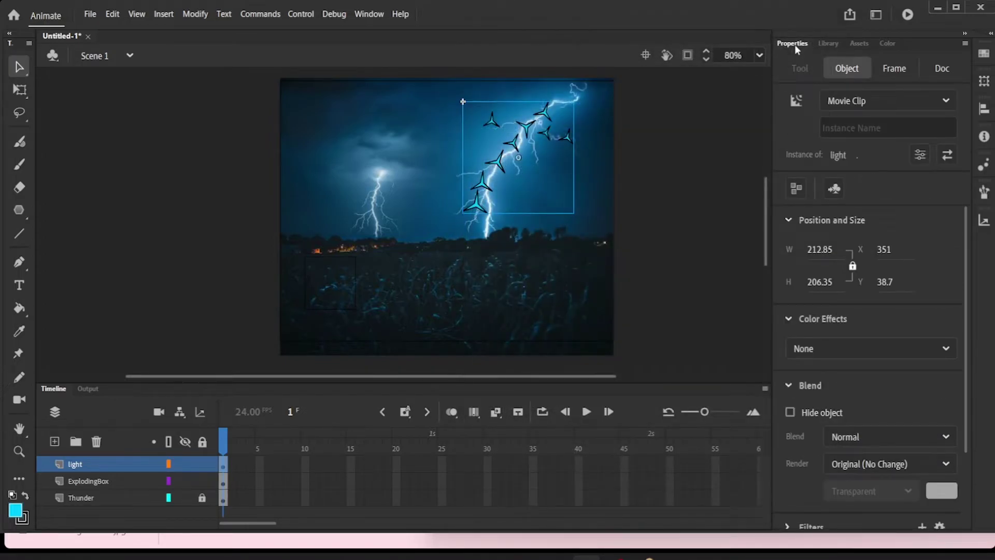
click(658, 161)
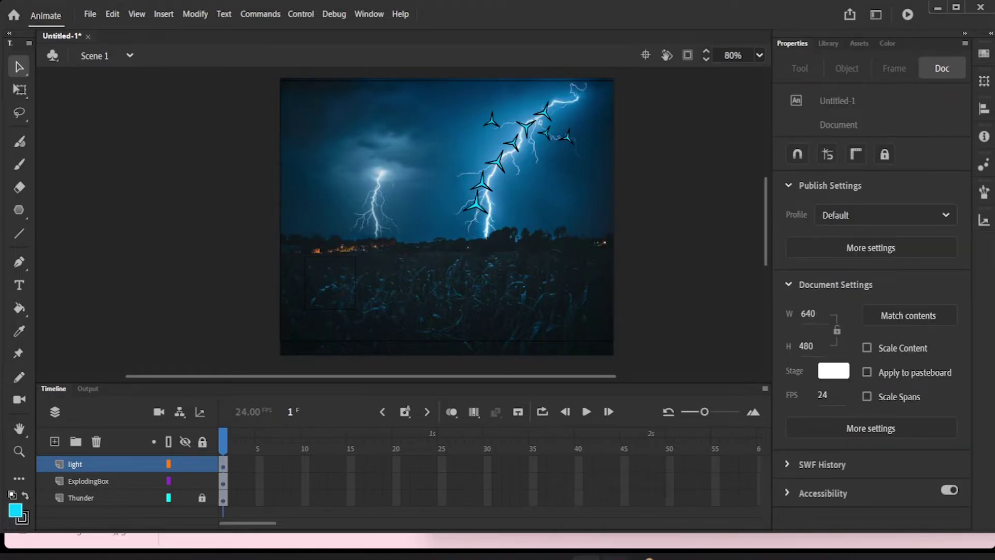
Step: Open the Explosionbox symbol from the library and select its green box, zoomed in
click(828, 43)
double_click(851, 99)
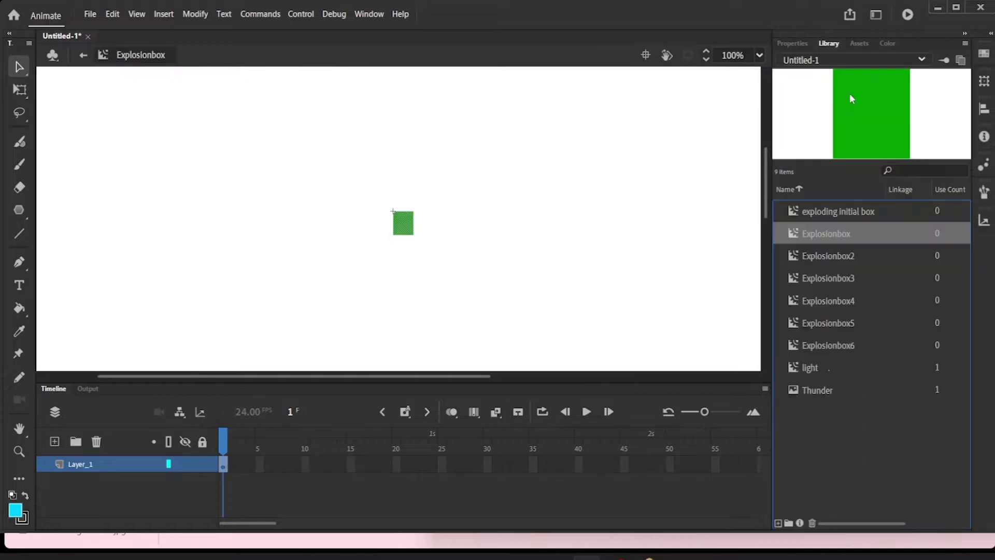
click(466, 185)
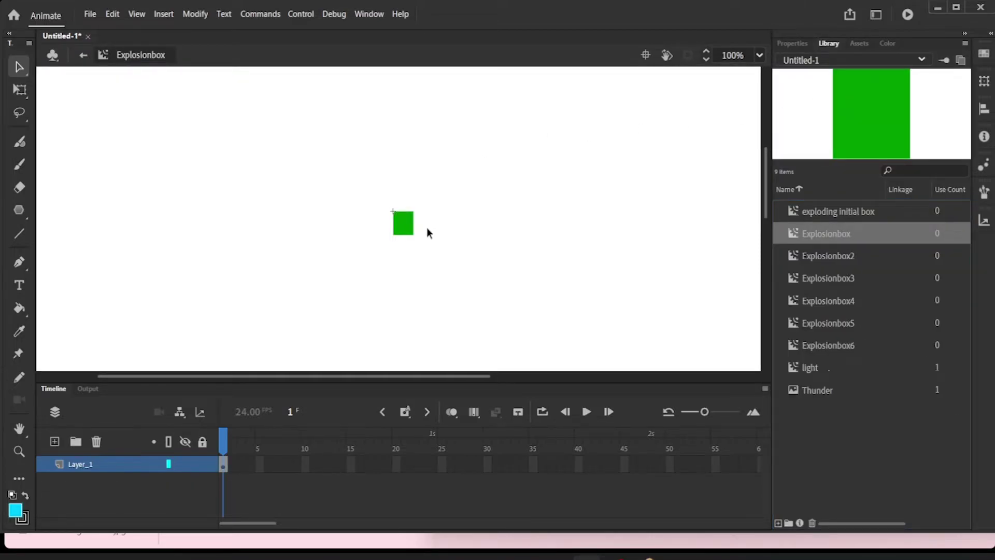
key(ctrl+equal)
key(ctrl+equal)
key(ctrl+equal)
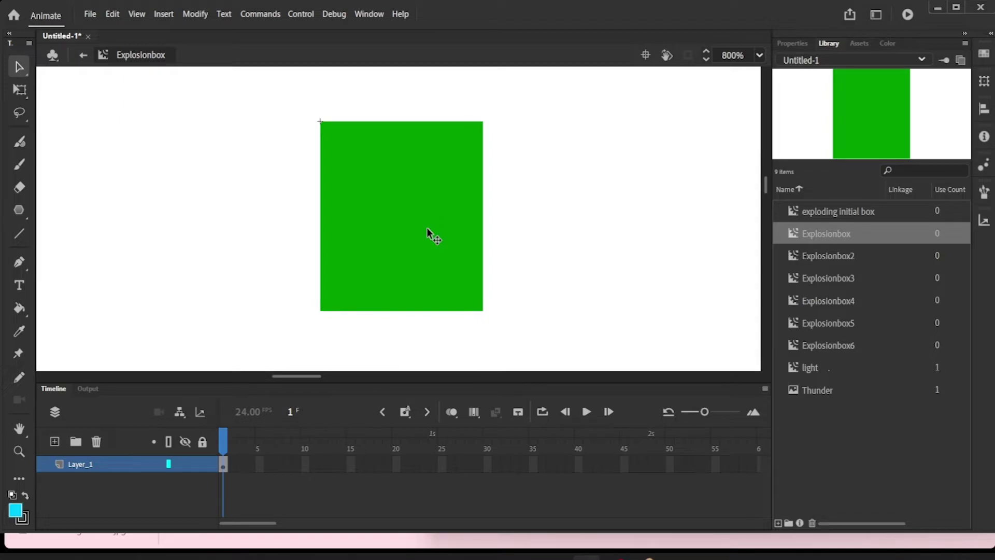
click(427, 228)
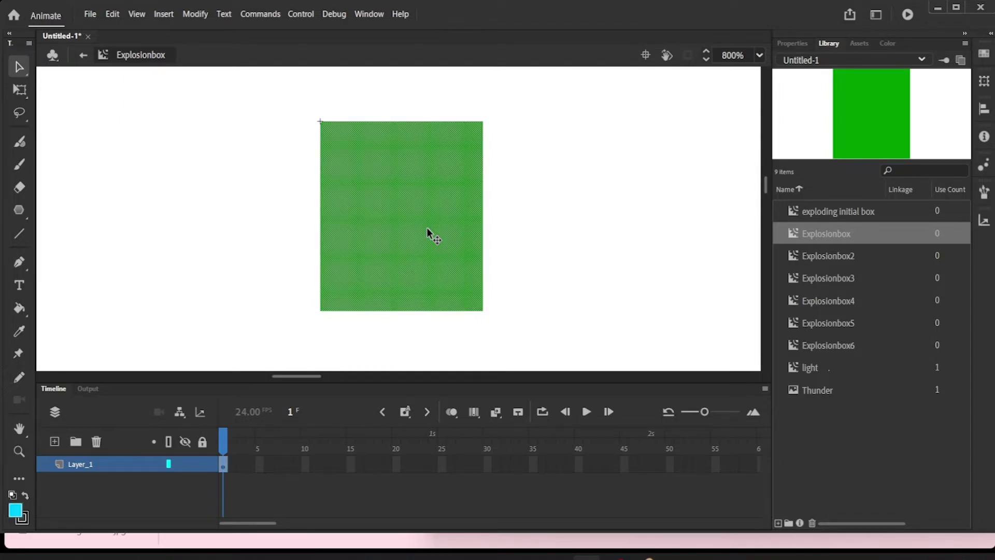
Step: Change the box's fill colour to brown #663300
right_click(428, 231)
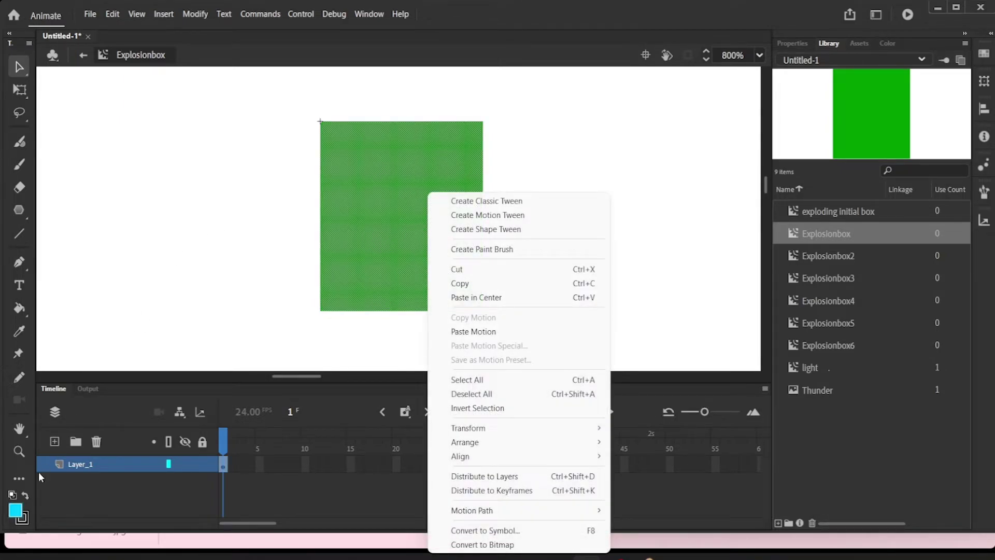
click(14, 520)
click(15, 510)
click(105, 377)
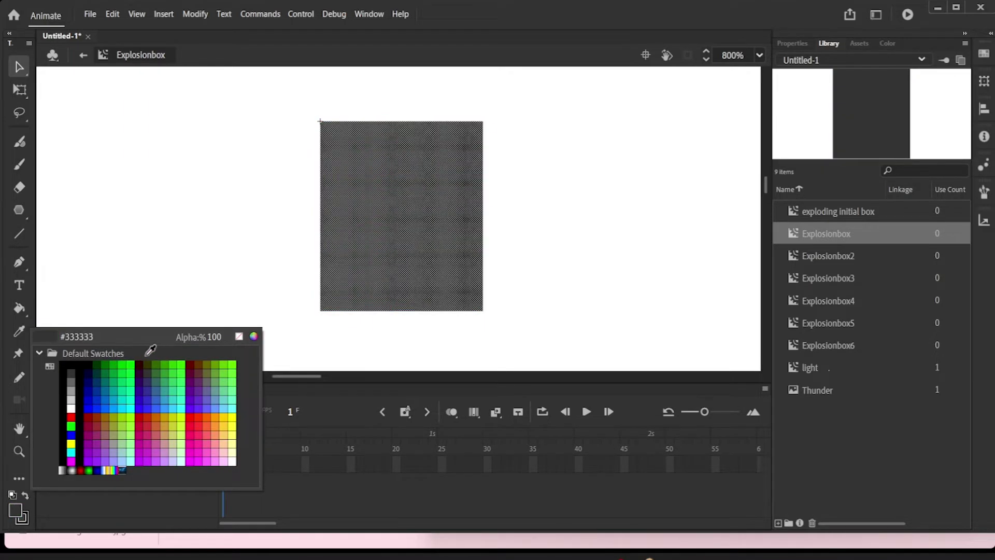
click(200, 361)
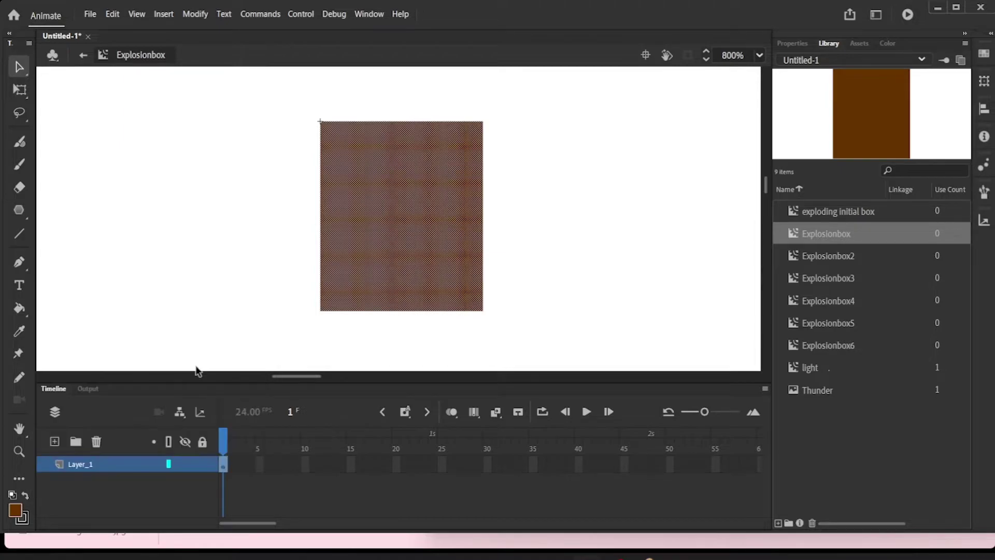
click(210, 268)
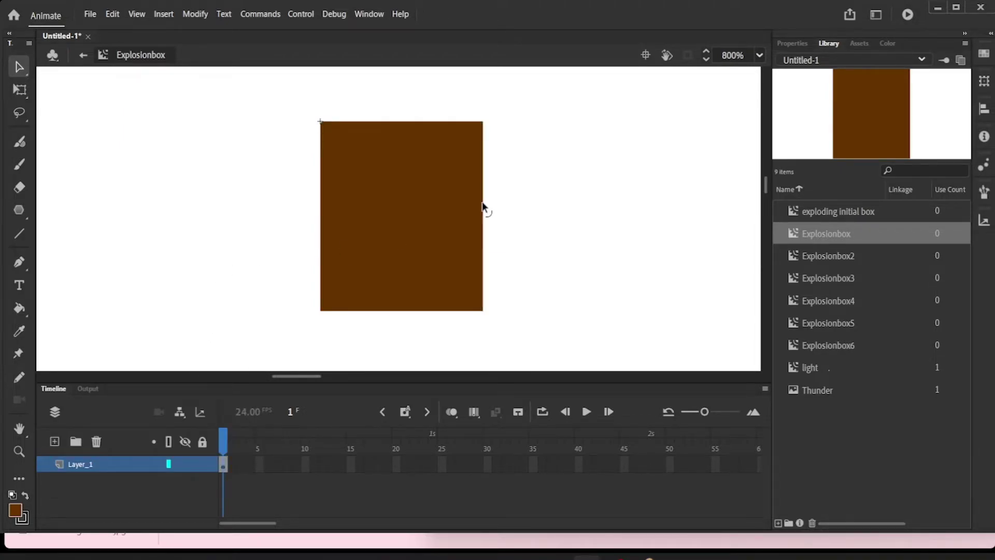
Step: Move the library selection from Explosionbox2 down to Thunder
click(822, 253)
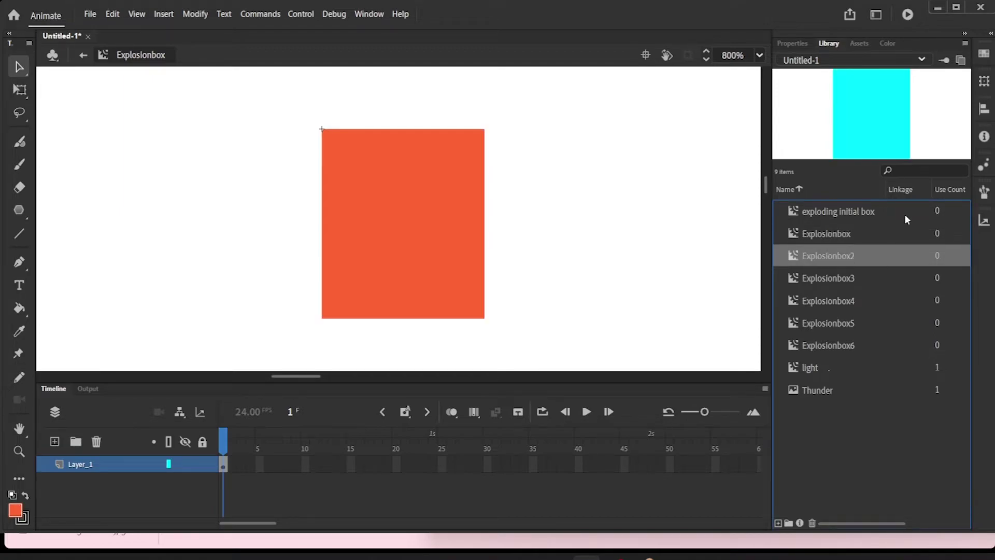
key(Down)
key(Down)
key(Down)
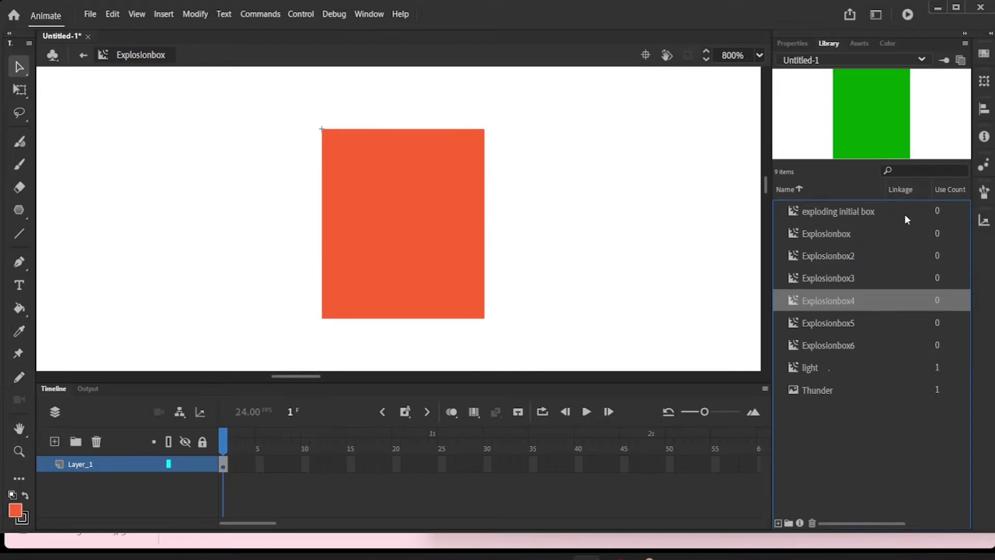
key(Down)
key(Down)
key(Down)
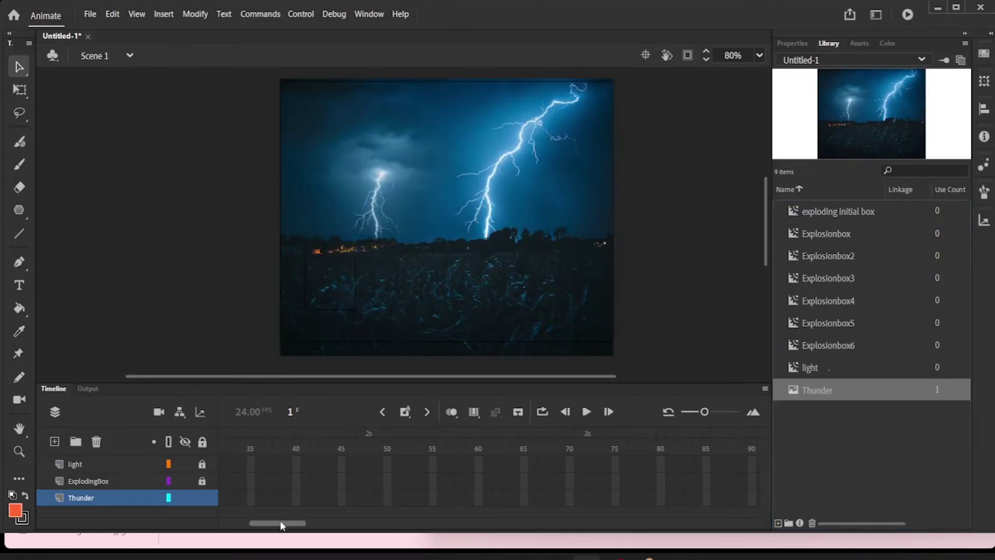
Step: Insert frames at frame 75 on the light, ExplodingBox and Thunder layers, then scrub to check
mouse_move(280, 520)
mouse_down()
mouse_move(317, 531)
mouse_move(291, 524)
mouse_up()
right_click(488, 464)
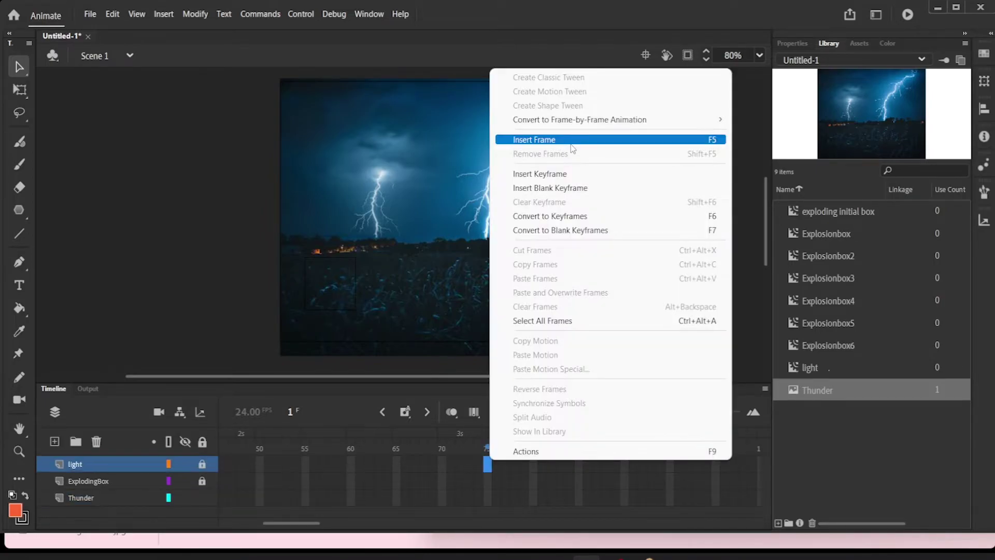
click(513, 136)
click(487, 480)
right_click(487, 480)
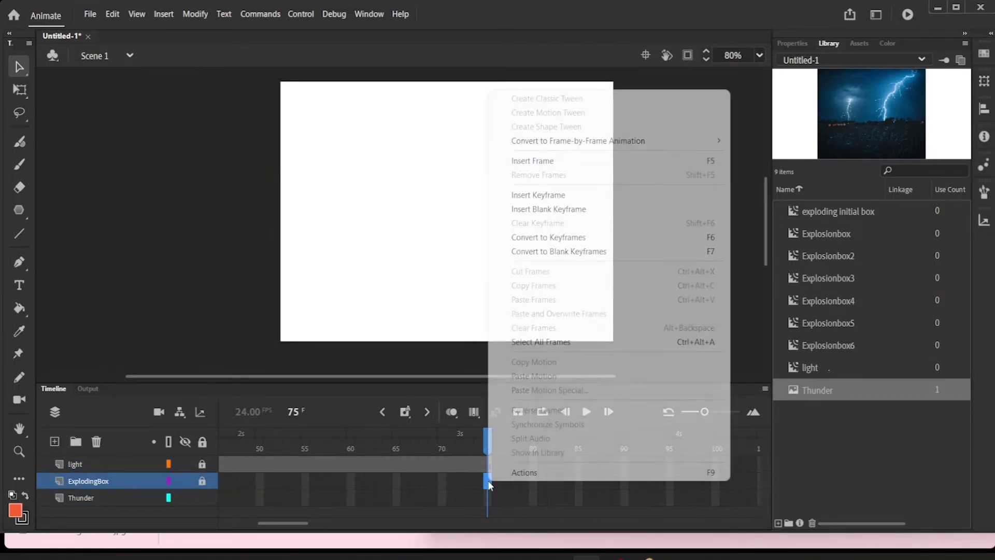
click(551, 162)
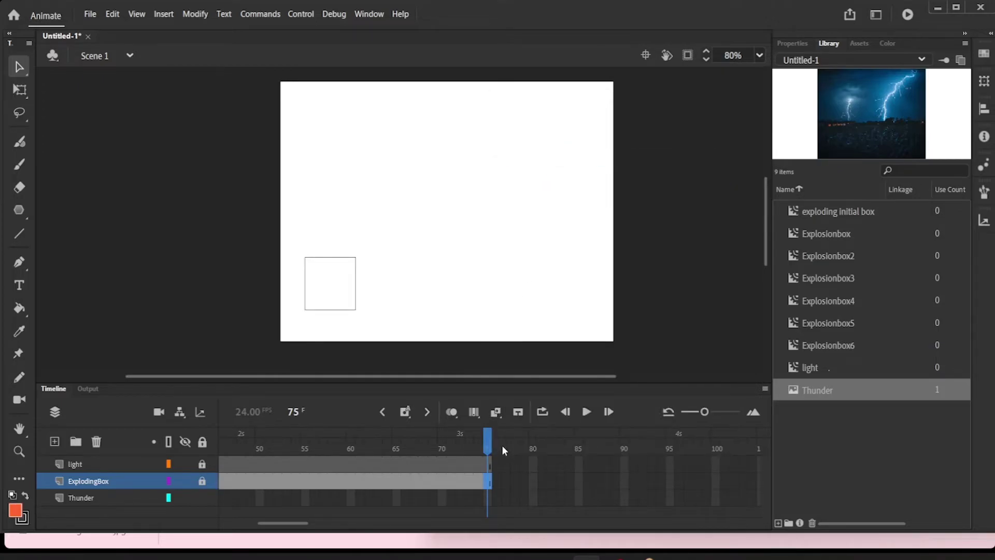
click(489, 499)
right_click(490, 502)
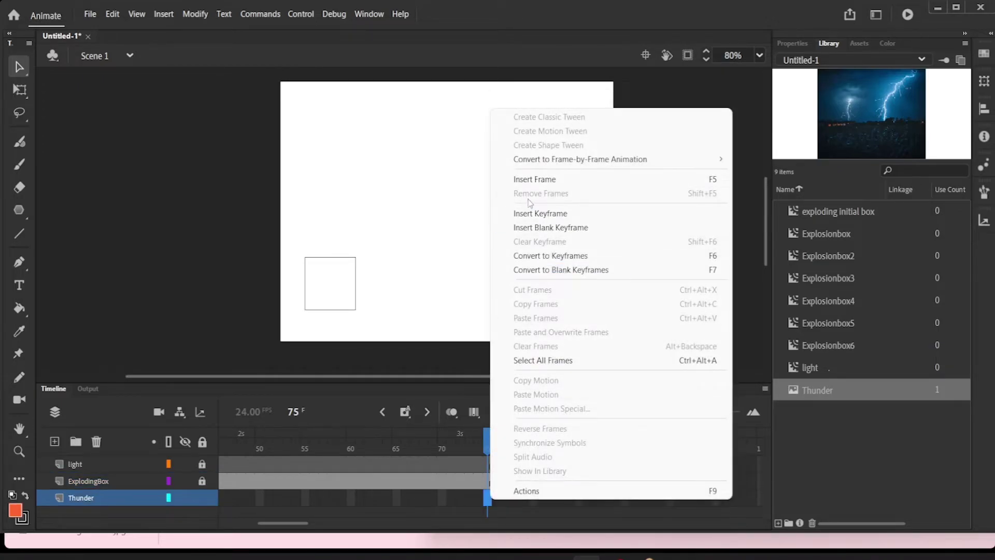
click(552, 180)
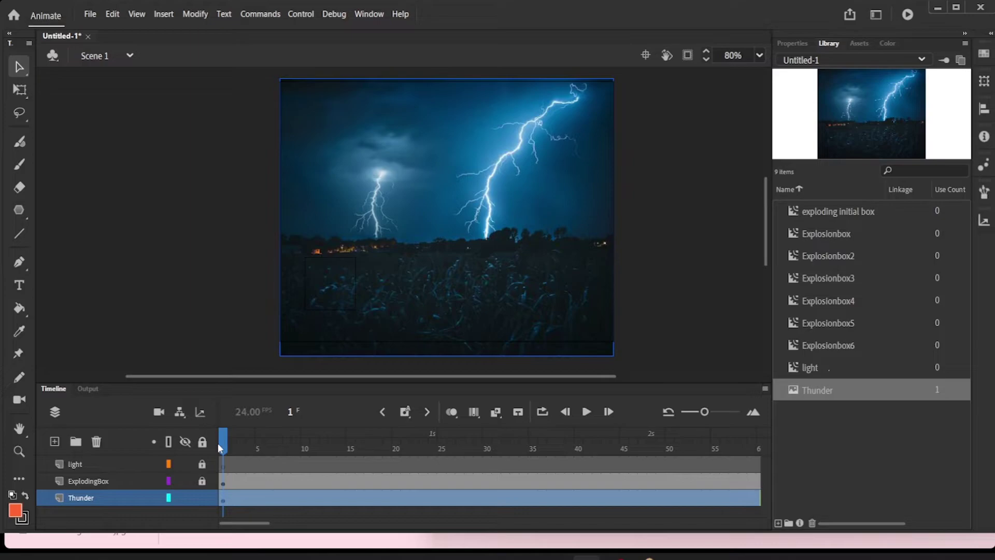
drag(223, 442, 452, 481)
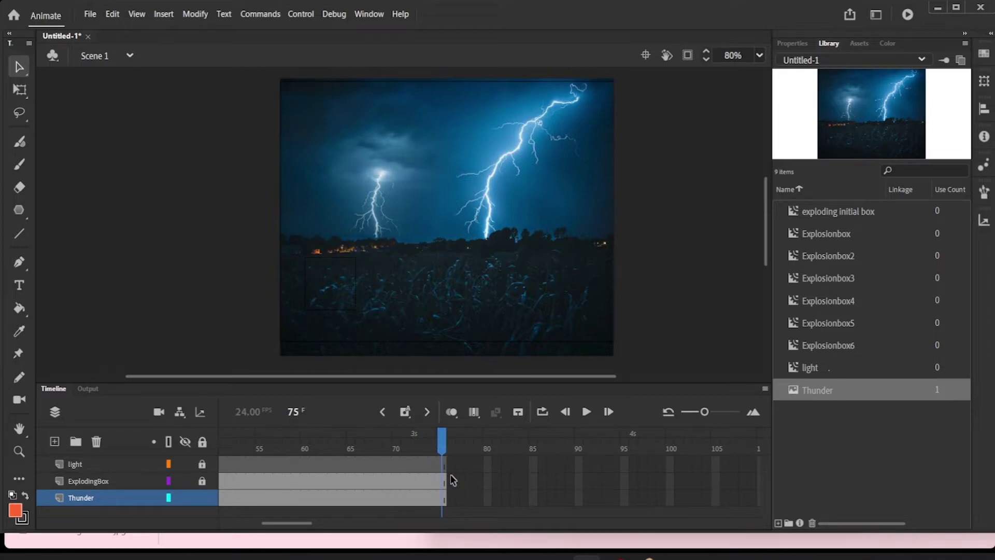
Step: Apply a motion tween to the Thunder image, converting it into a symbol
right_click(452, 481)
click(638, 168)
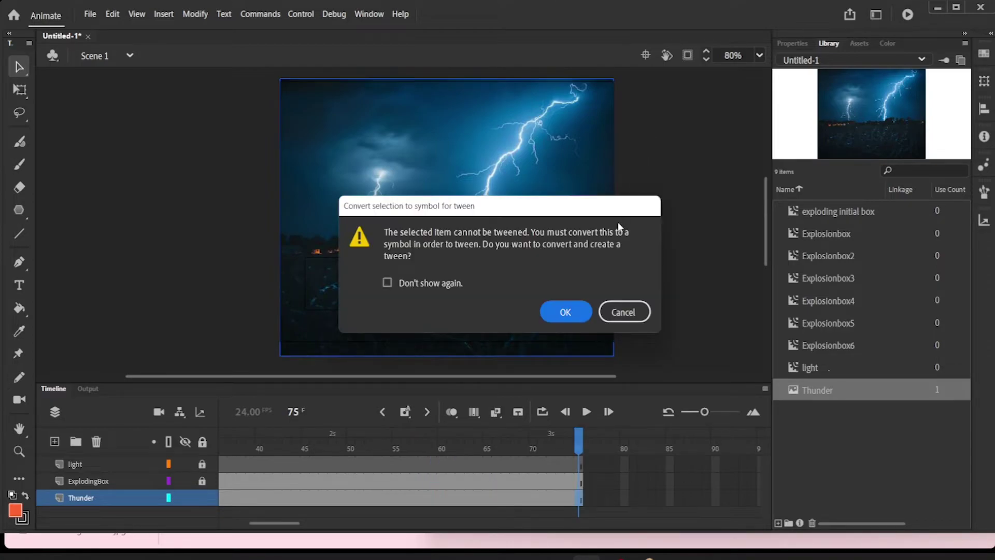
click(586, 317)
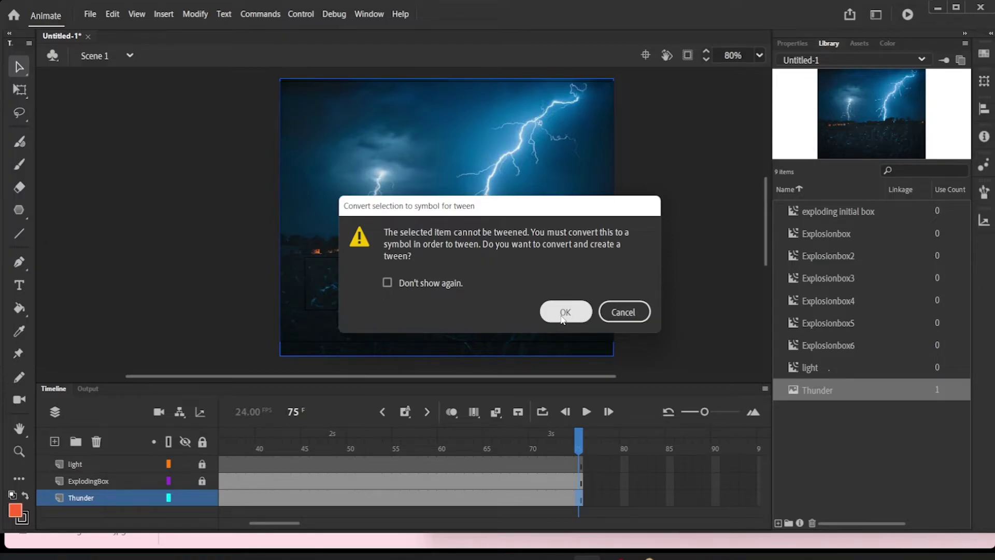
Step: Enlarge the lightning image and nudge it left at frame 31, then preview the shake
click(565, 312)
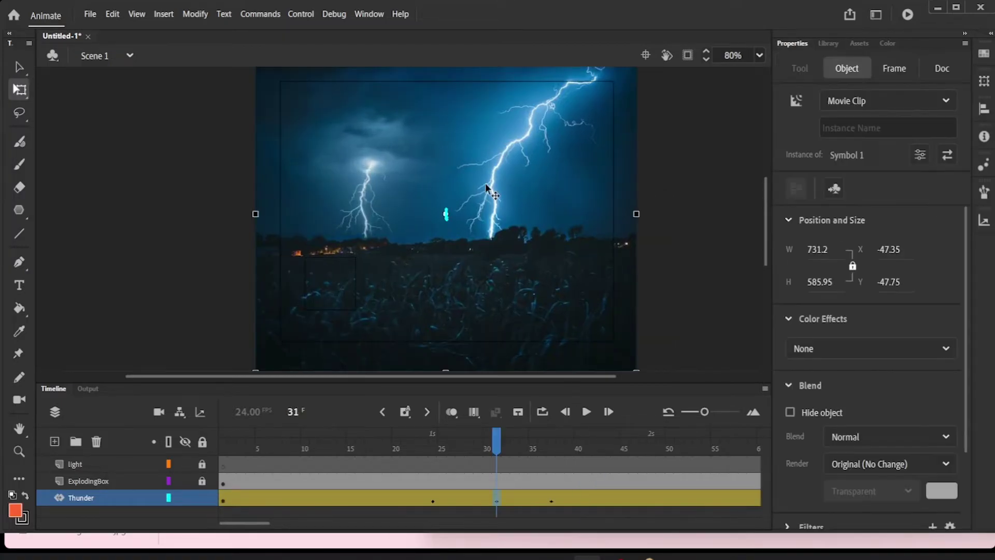
key(Left)
key(Left)
key(Left)
key(Left)
key(Left)
key(Left)
key(Left)
key(Left)
key(Left)
key(Left)
key(Left)
key(Left)
key(Left)
key(Left)
key(Left)
key(Left)
key(Left)
key(Left)
key(Left)
key(Left)
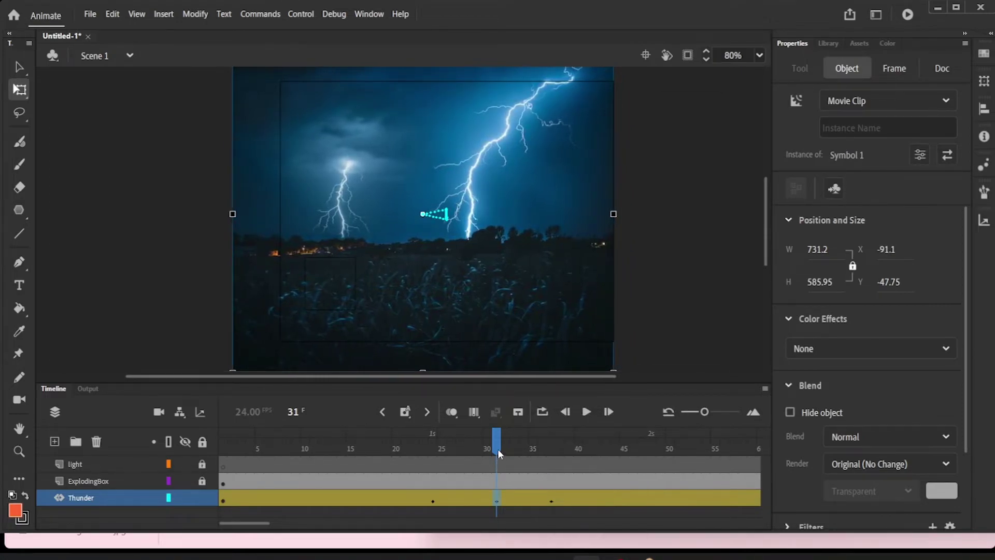
drag(498, 448, 545, 483)
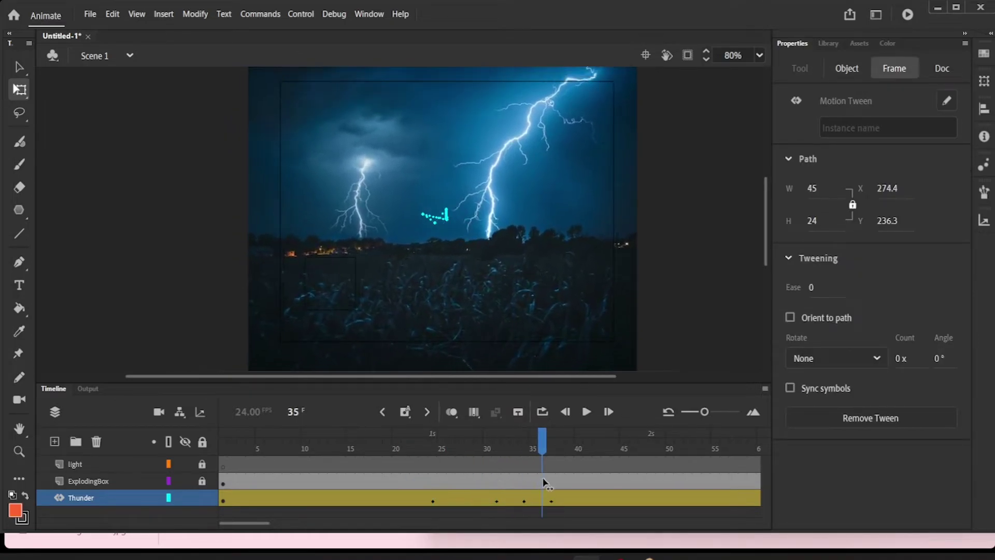
click(570, 511)
click(586, 411)
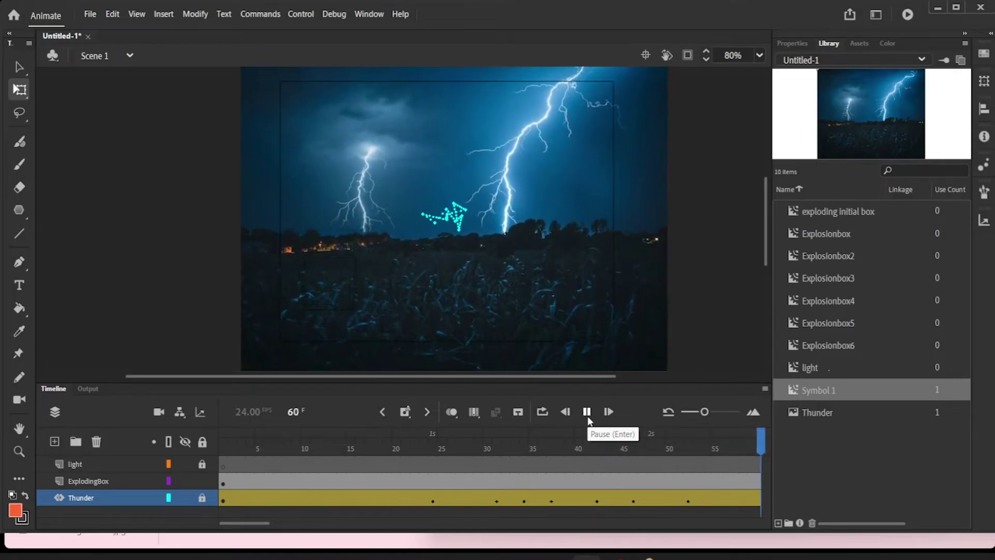
click(588, 417)
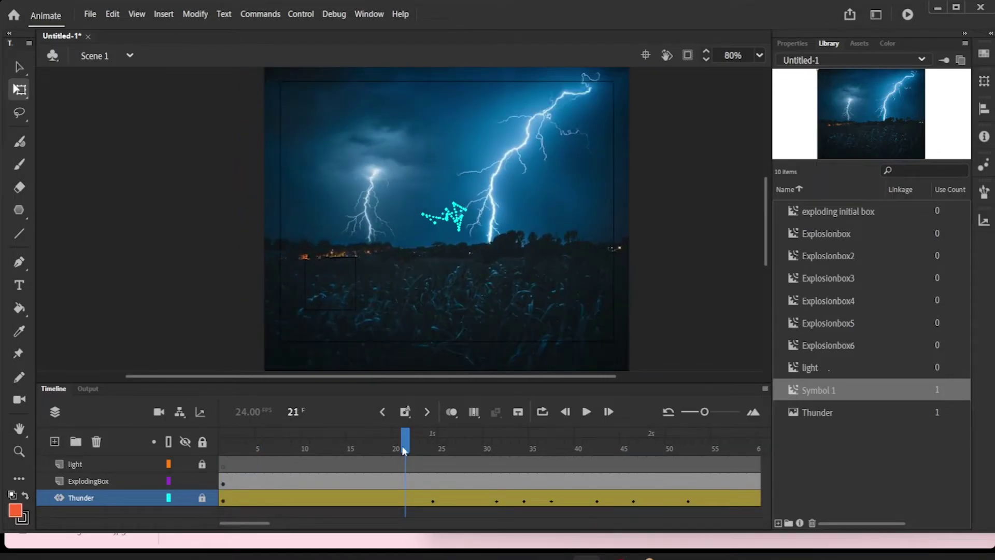
drag(405, 449, 224, 449)
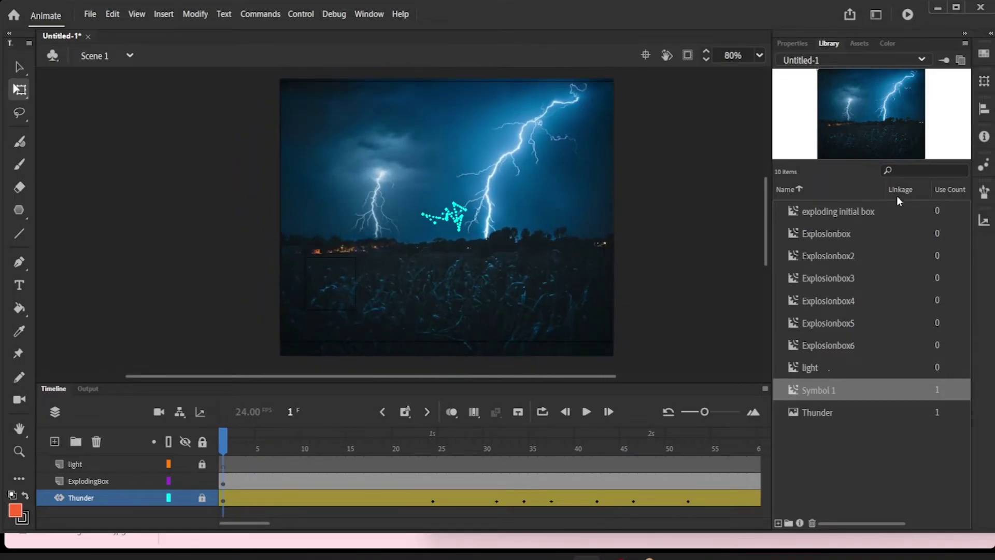
Step: Open the exploding initial box symbol and extend its Layer_1 frames with F5
double_click(885, 213)
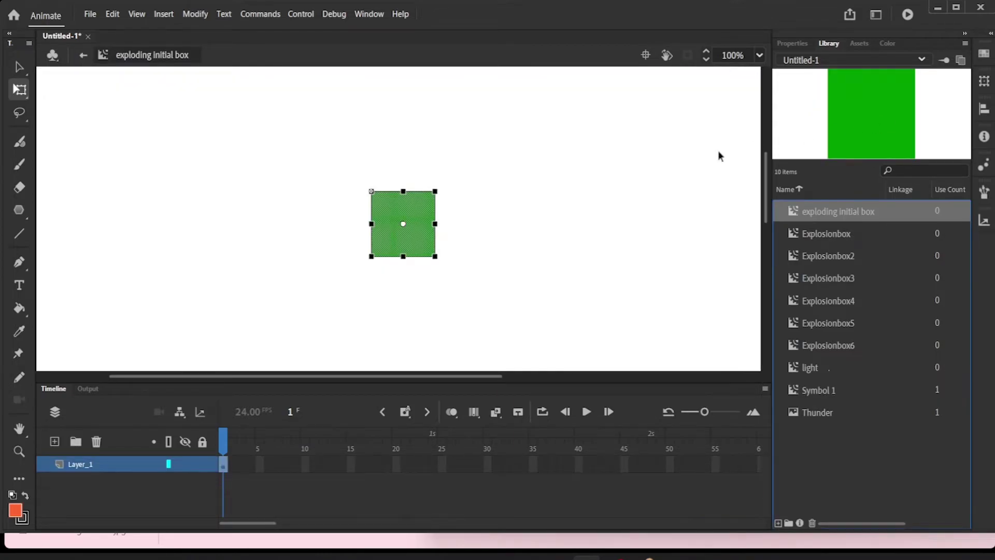
click(224, 448)
click(666, 469)
key(F5)
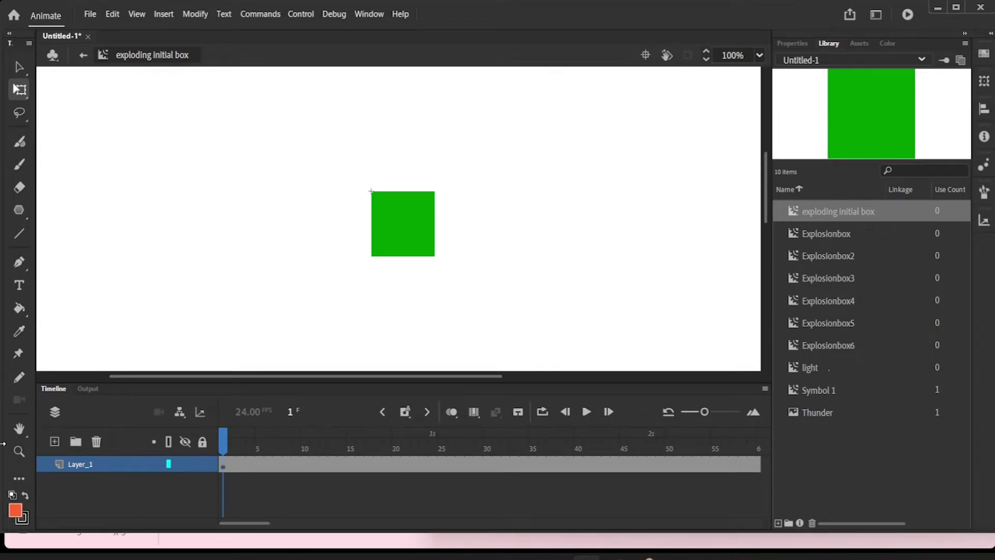
click(595, 468)
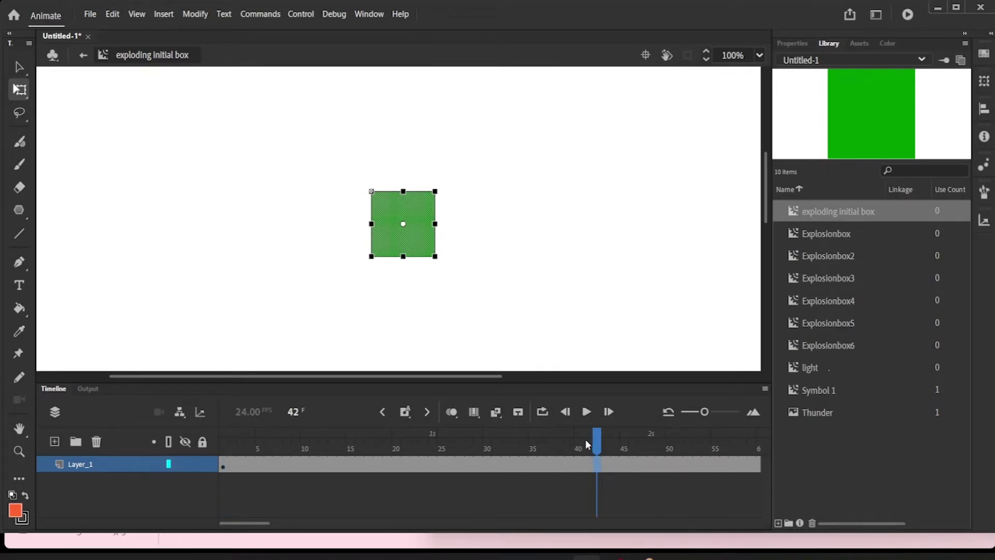
drag(601, 437, 435, 468)
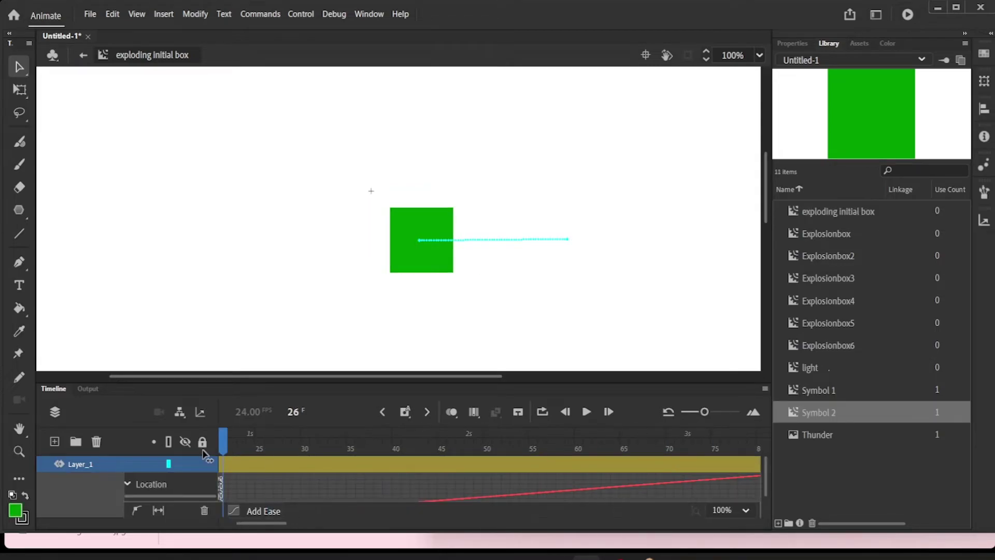
drag(435, 440, 496, 498)
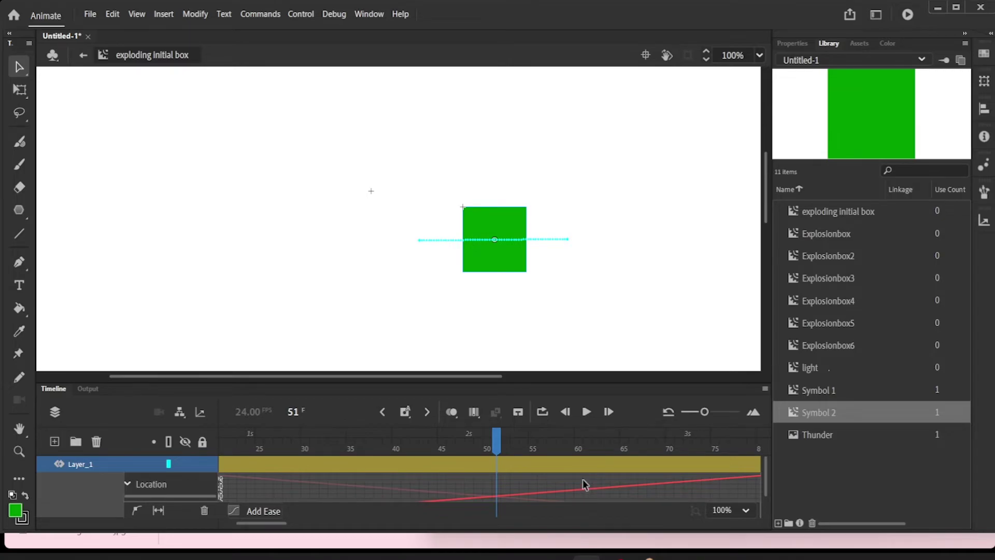
Step: Add a Location keyframe at frame 51, raise its value, and preview the box sliding right
right_click(496, 471)
click(757, 186)
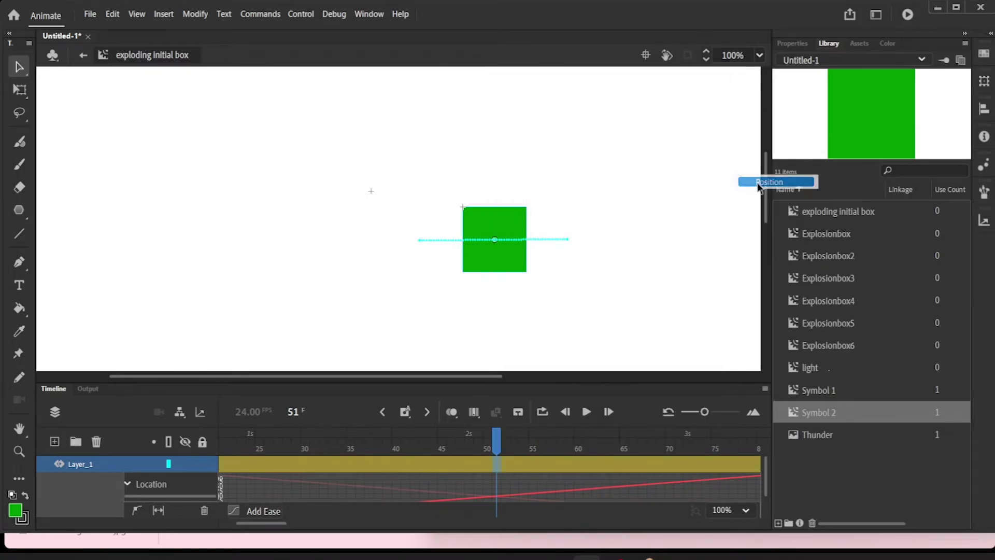
drag(497, 495, 324, 517)
click(497, 487)
click(587, 412)
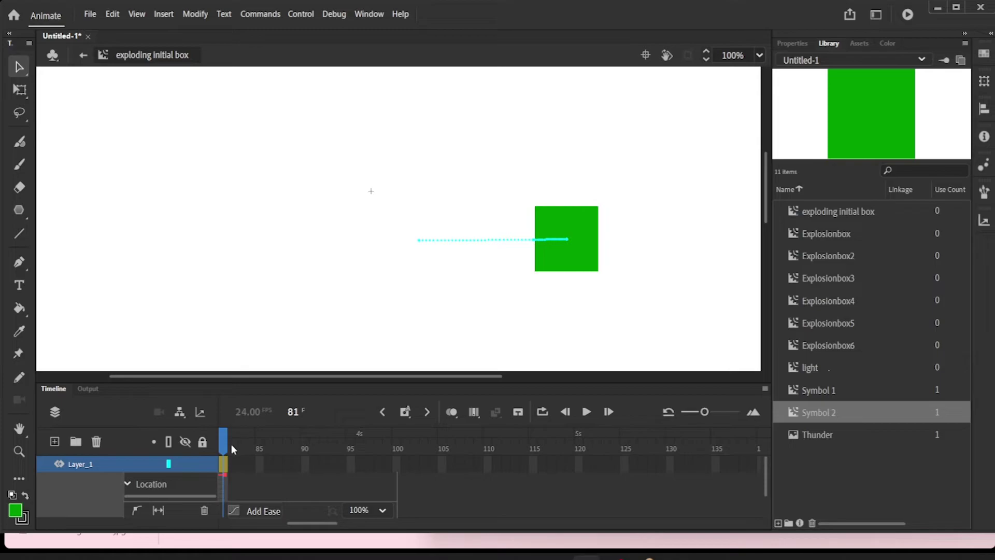
drag(231, 444, 125, 434)
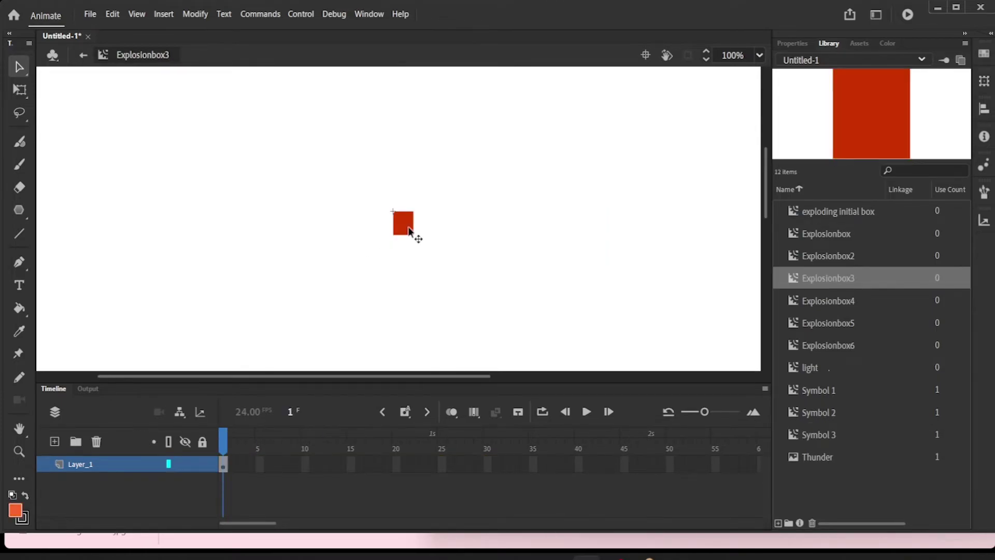
Step: Motion-tween the red box starting at frame 25, dragging it up and right to form its path
right_click(410, 230)
click(480, 447)
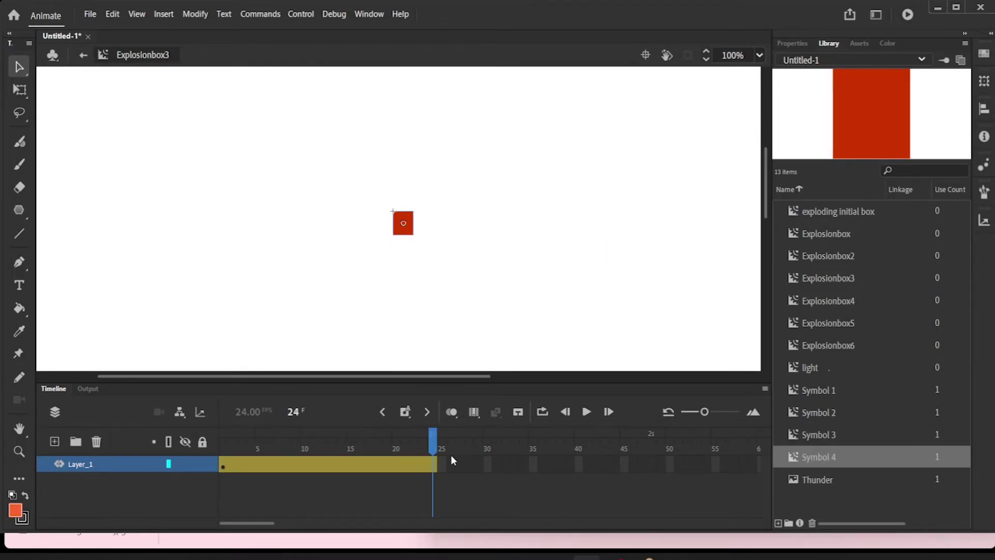
click(428, 459)
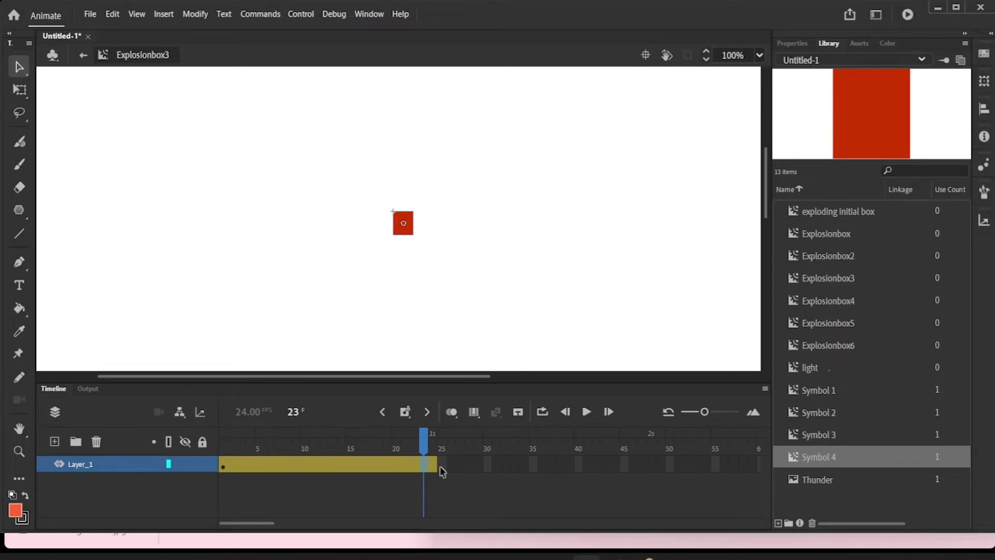
drag(440, 465, 660, 466)
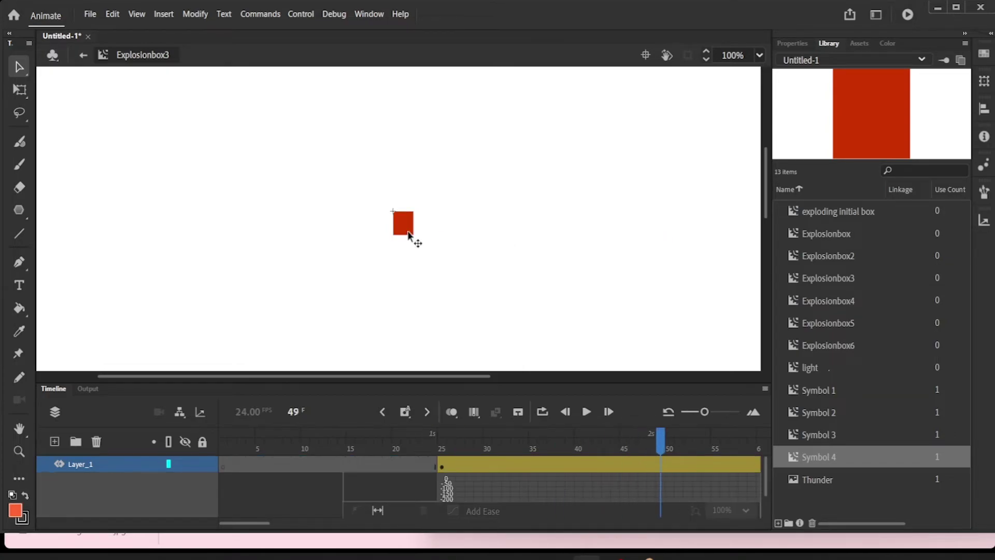
mouse_move(409, 236)
mouse_down()
mouse_move(558, 142)
mouse_move(569, 159)
mouse_up()
click(586, 412)
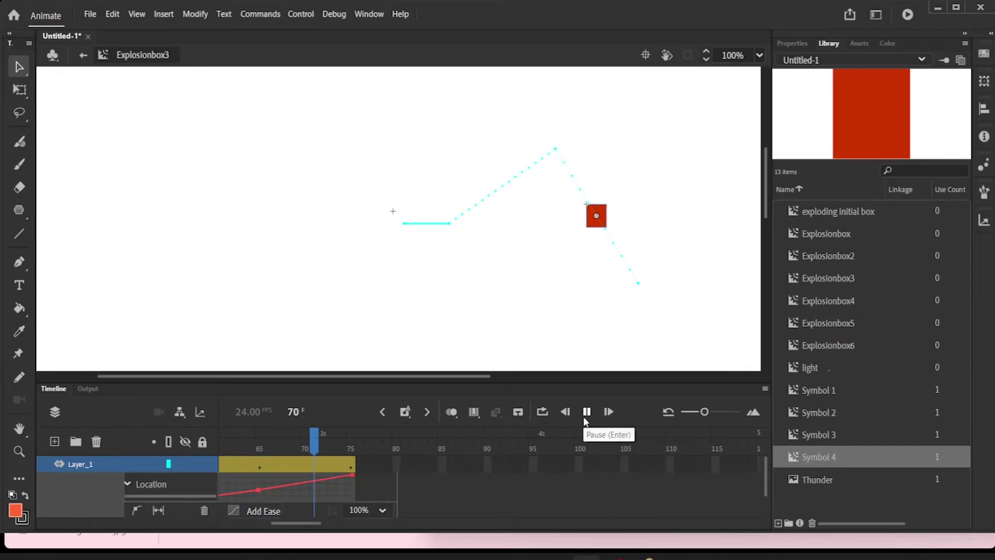
Step: Drag the exploding initial box from the library to the stage's lower left
click(852, 234)
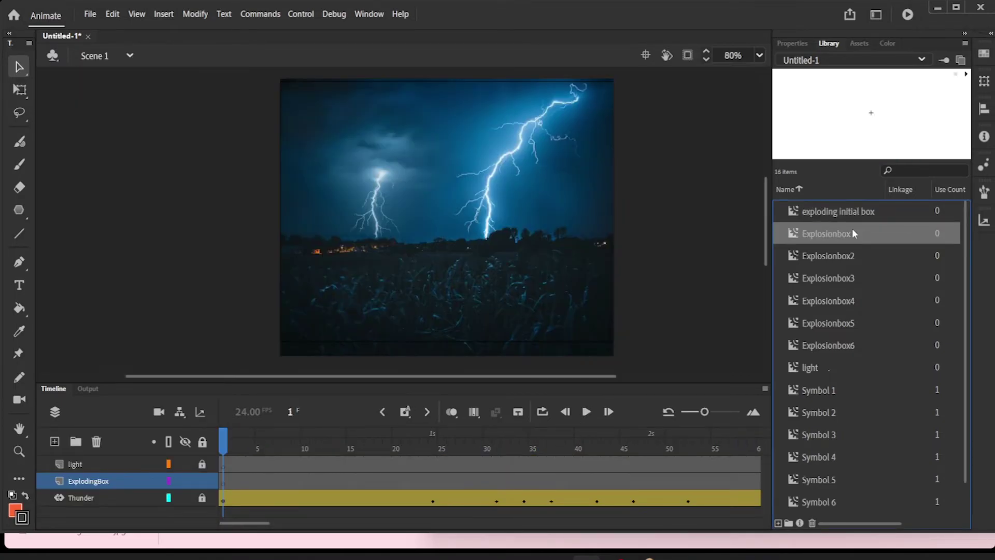
click(851, 214)
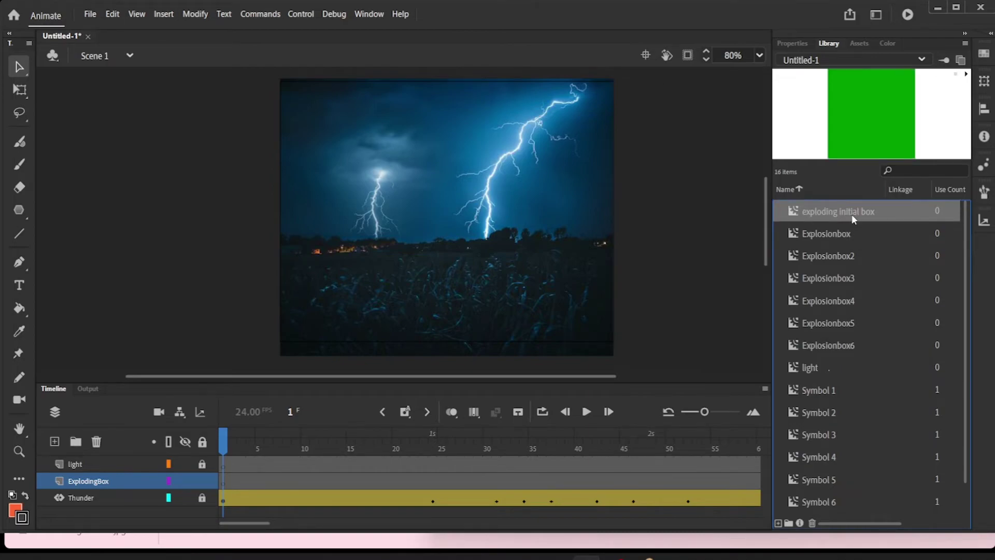
drag(851, 213, 519, 256)
drag(387, 280, 328, 289)
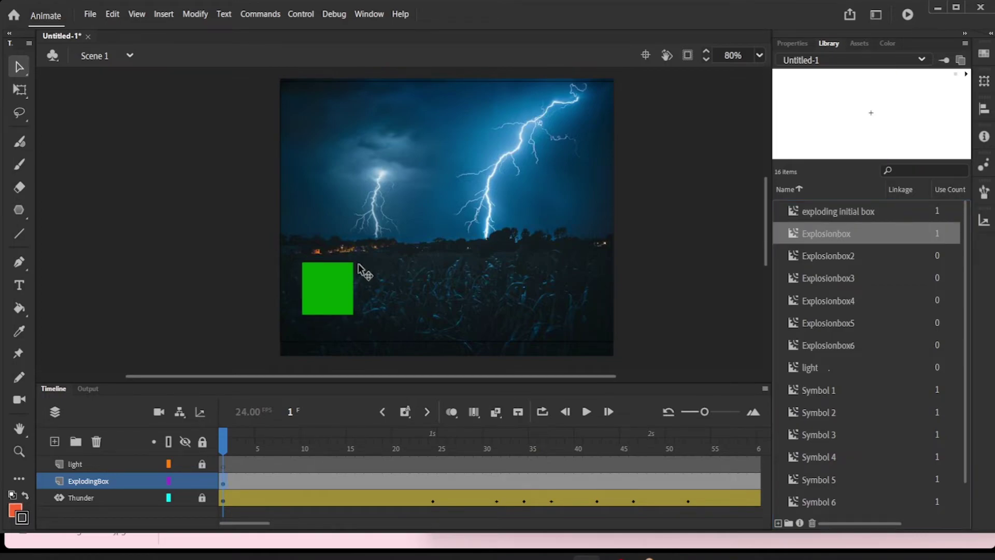
Step: Undo the library selection, preview Symbol 1, and open the green box symbol for editing
click(854, 258)
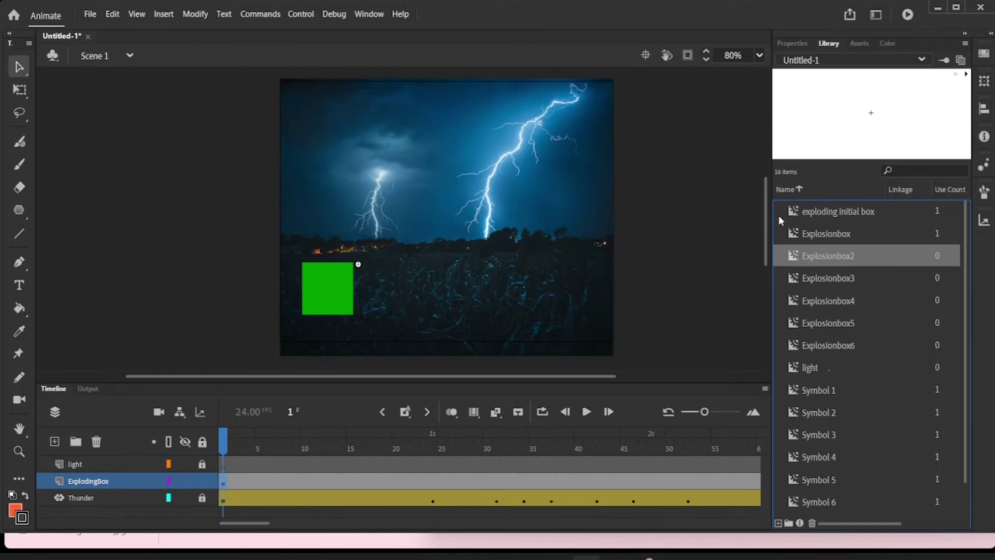
click(114, 16)
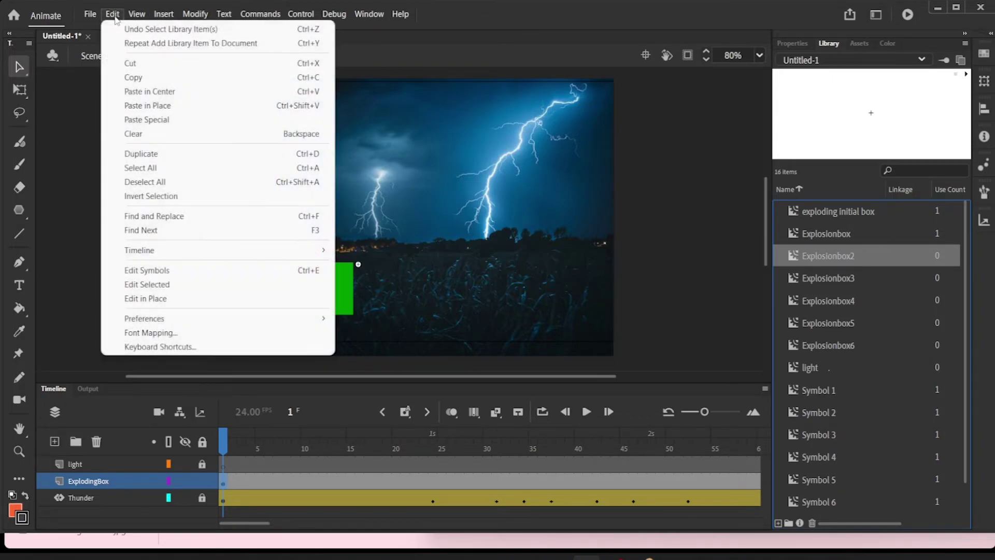
click(155, 29)
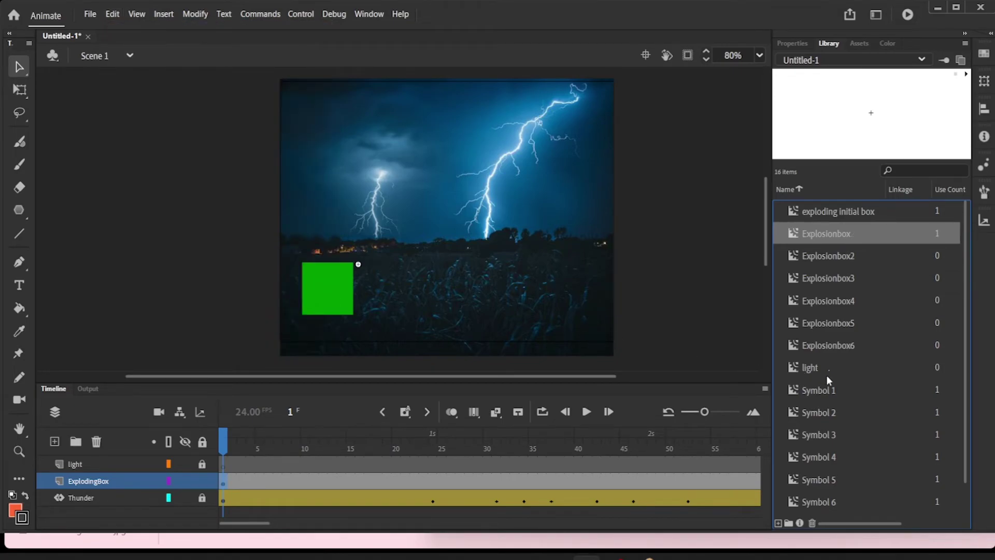
click(845, 396)
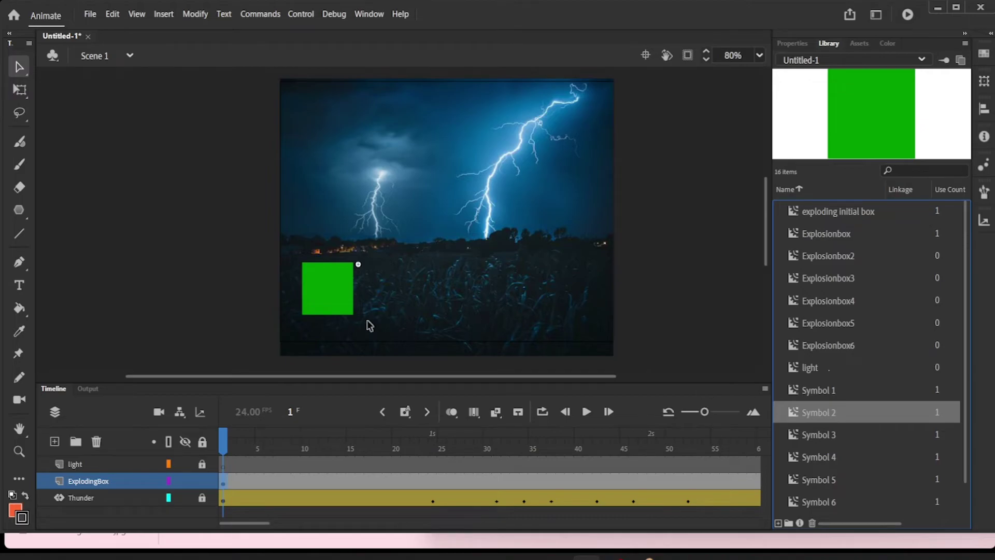
double_click(332, 282)
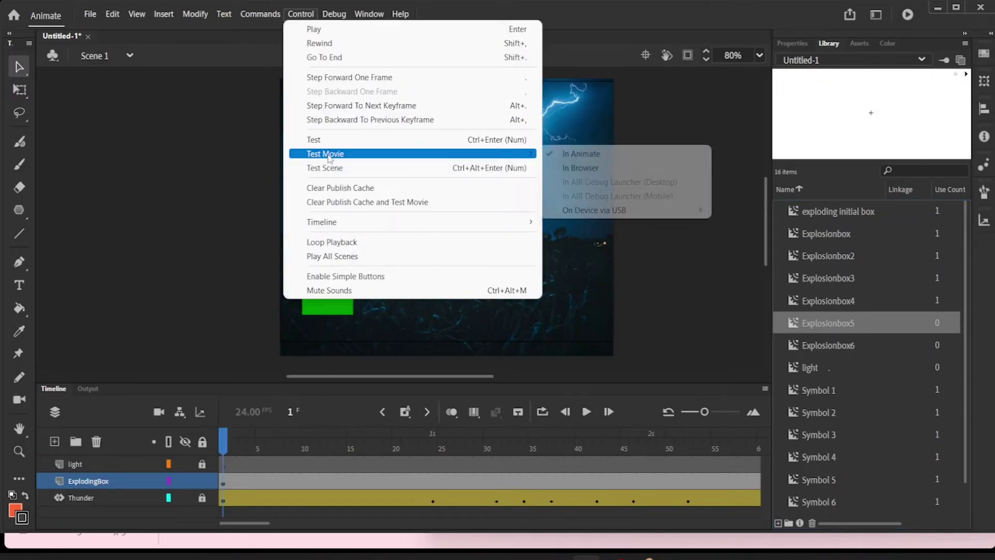
click(581, 159)
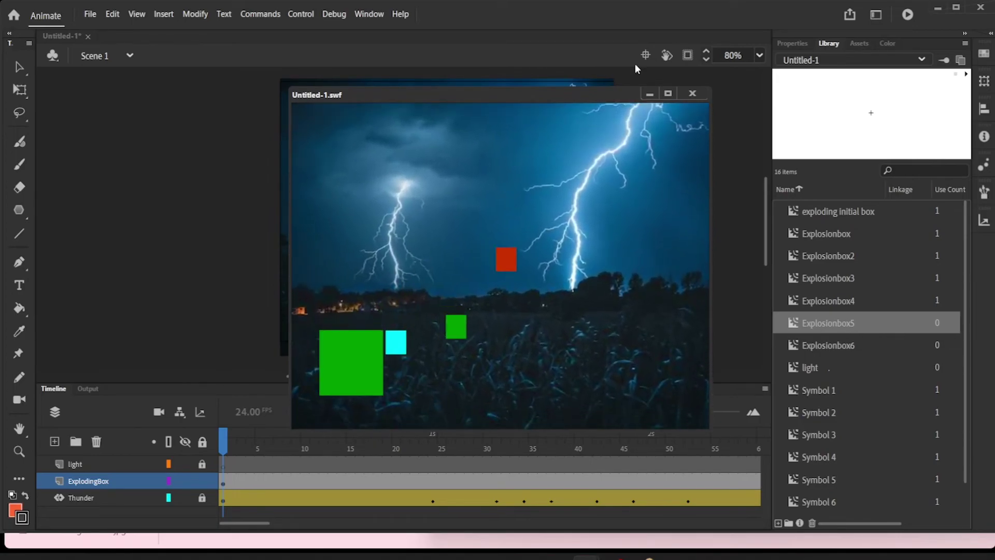
click(432, 480)
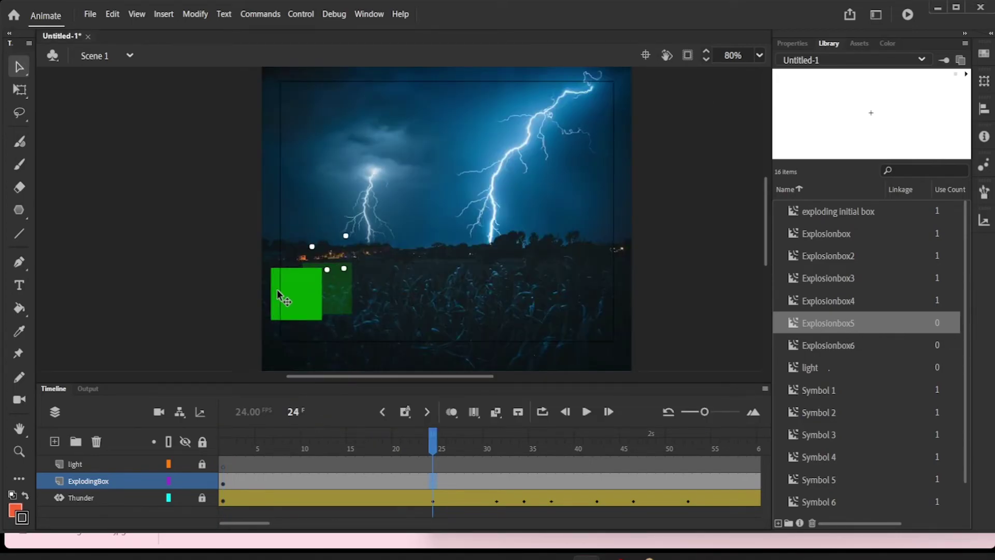
double_click(326, 284)
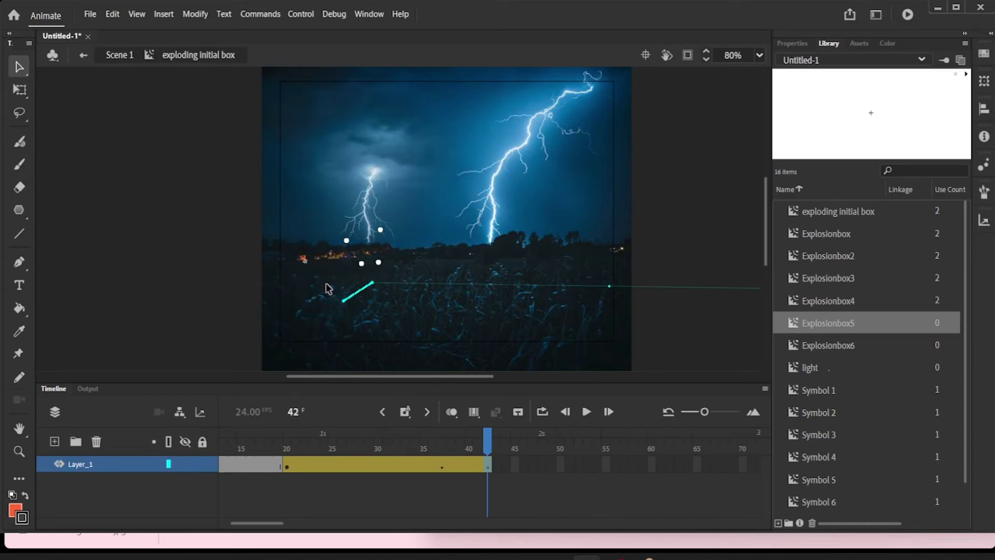
click(81, 56)
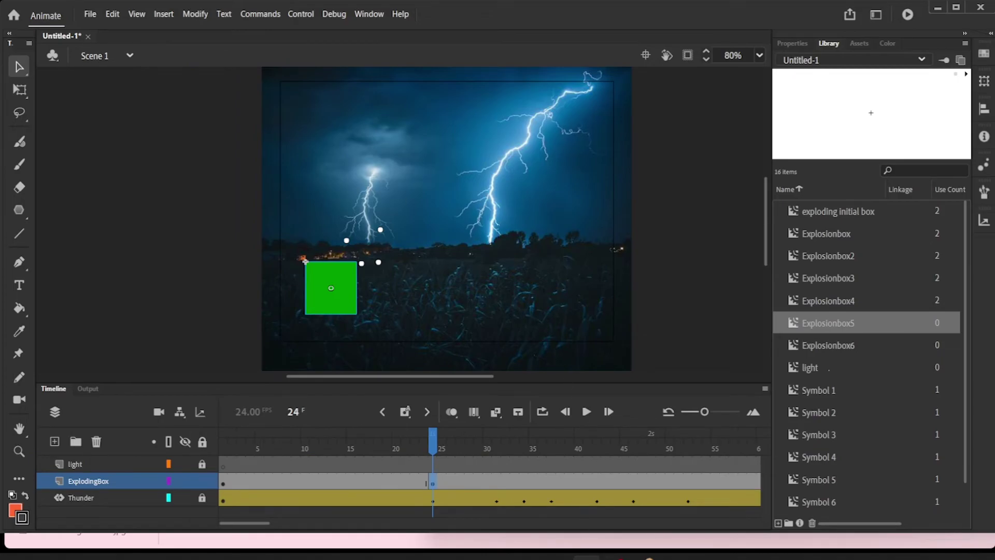
click(614, 557)
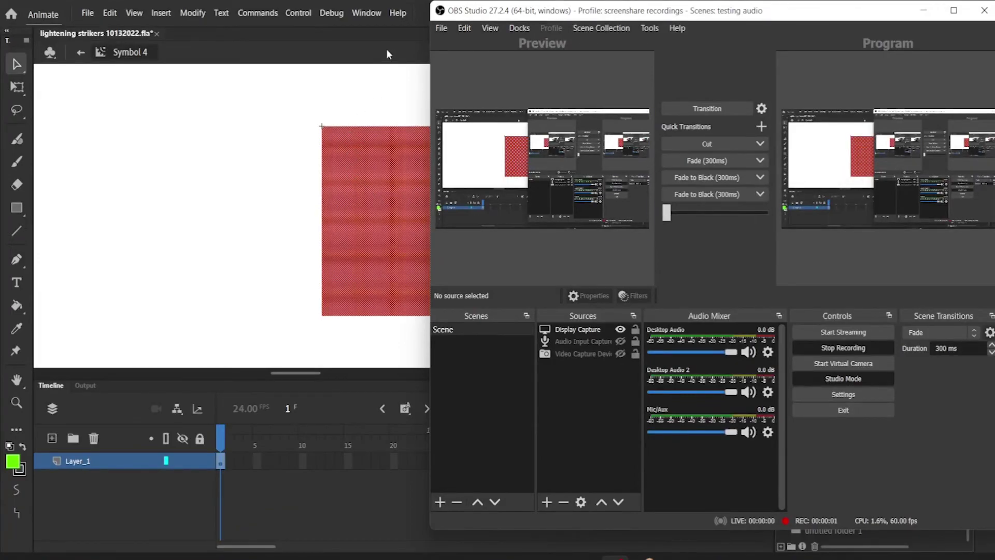
Step: Test the movie in Animate, close the playback window, and switch to lightening strikers2 10132022.fla
click(386, 48)
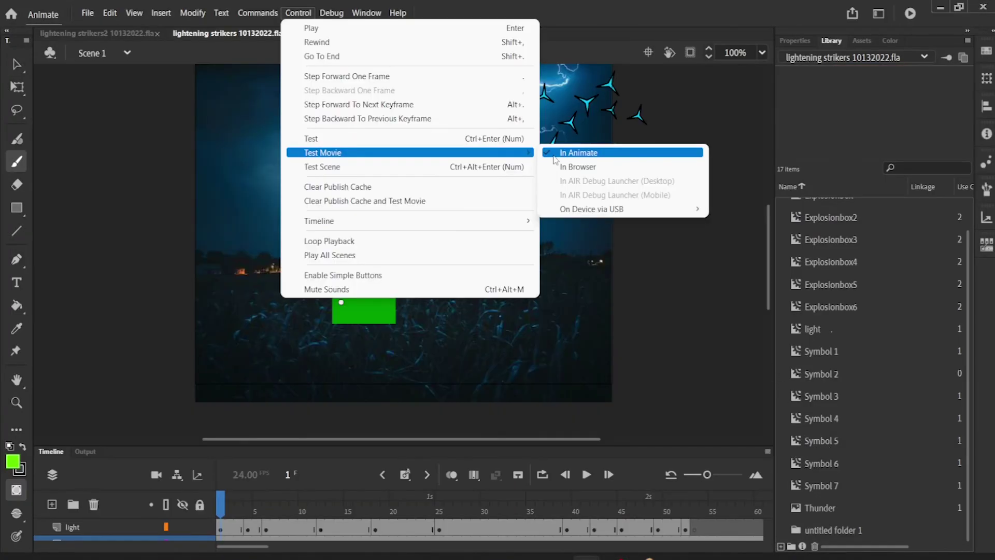
click(553, 153)
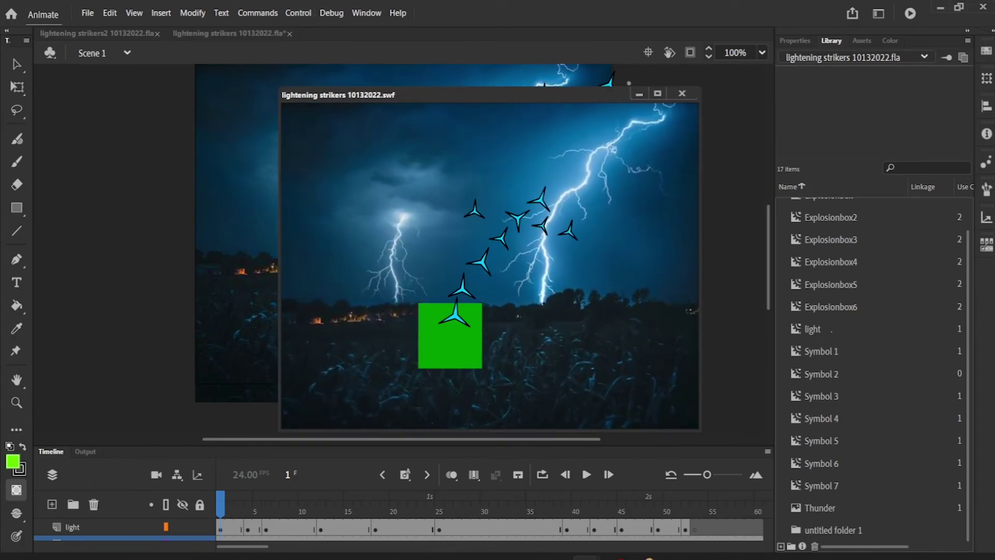
click(687, 95)
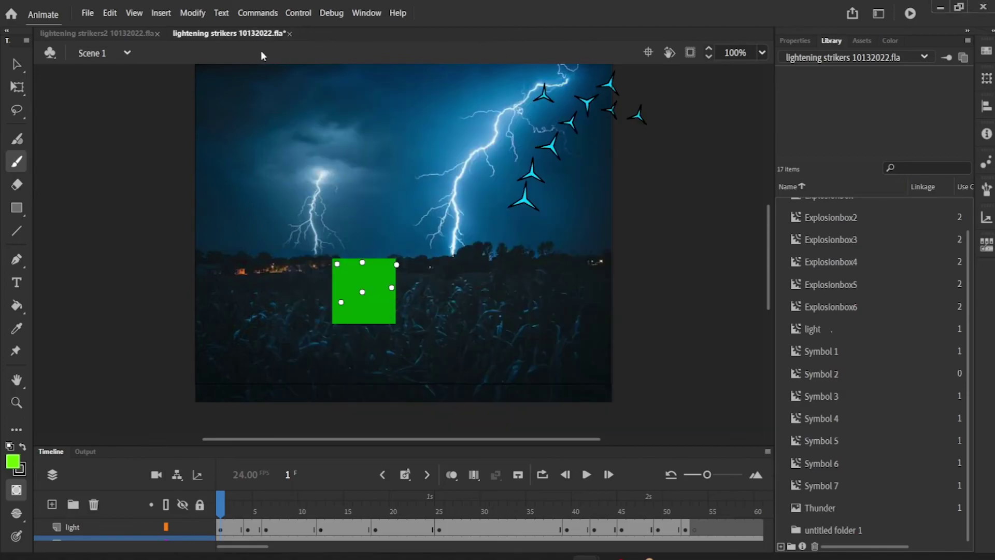
click(140, 32)
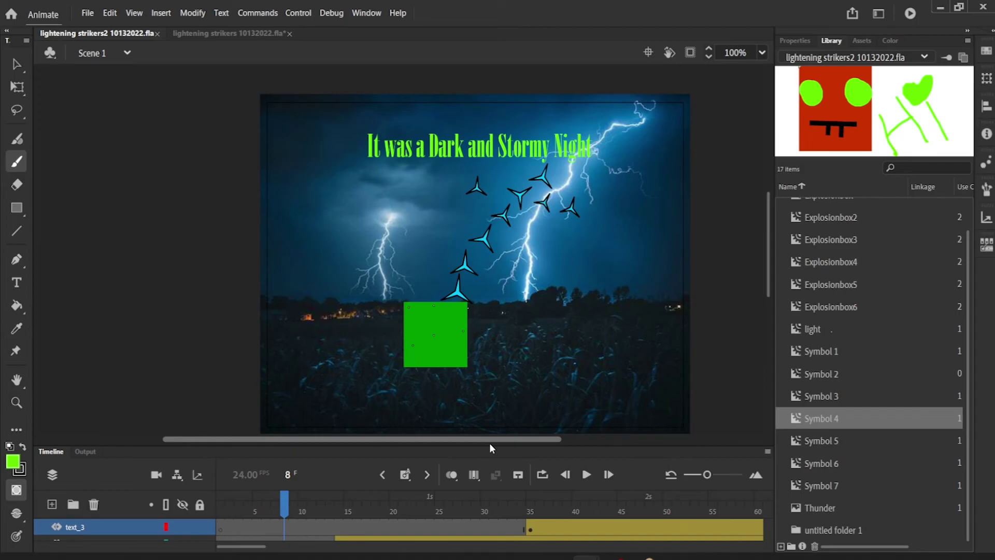
drag(490, 441, 527, 440)
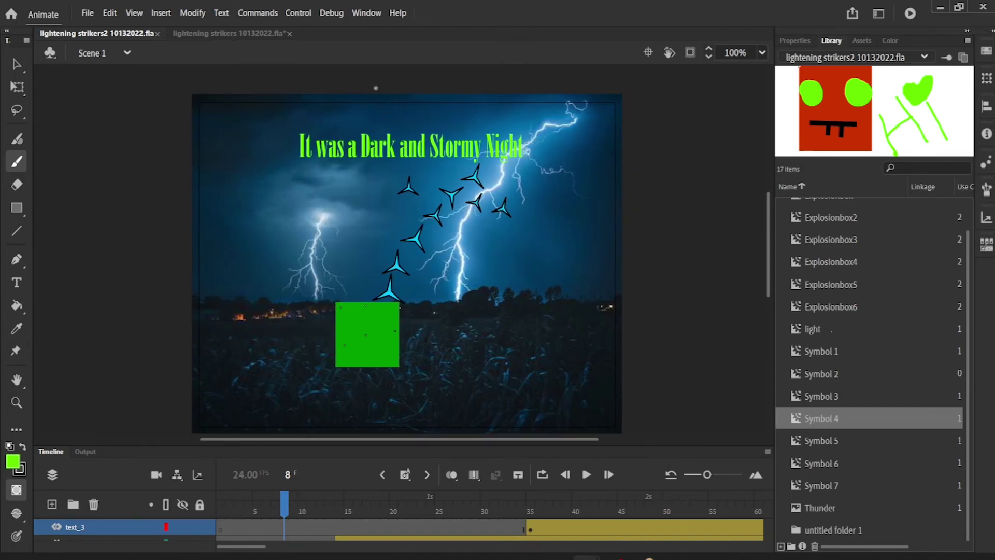
click(299, 13)
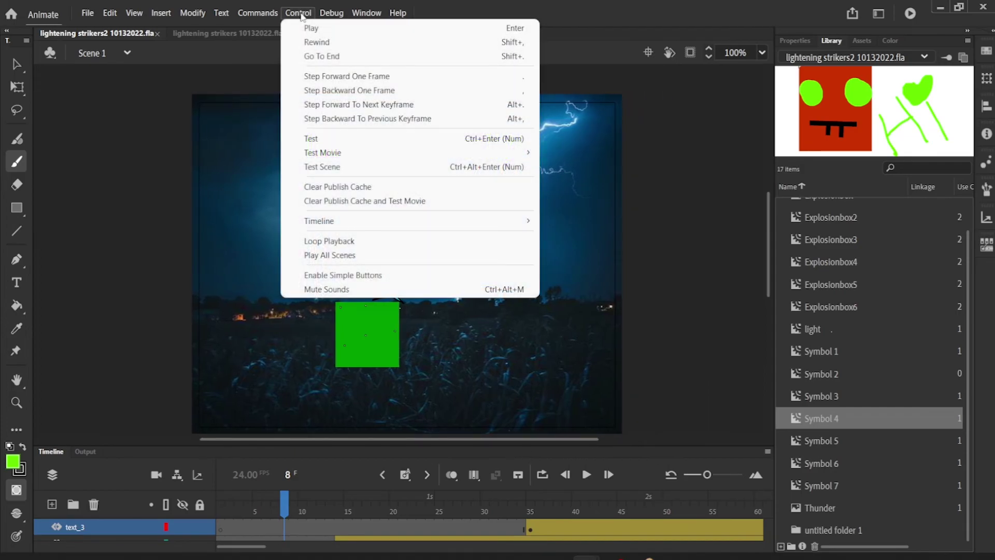
click(346, 140)
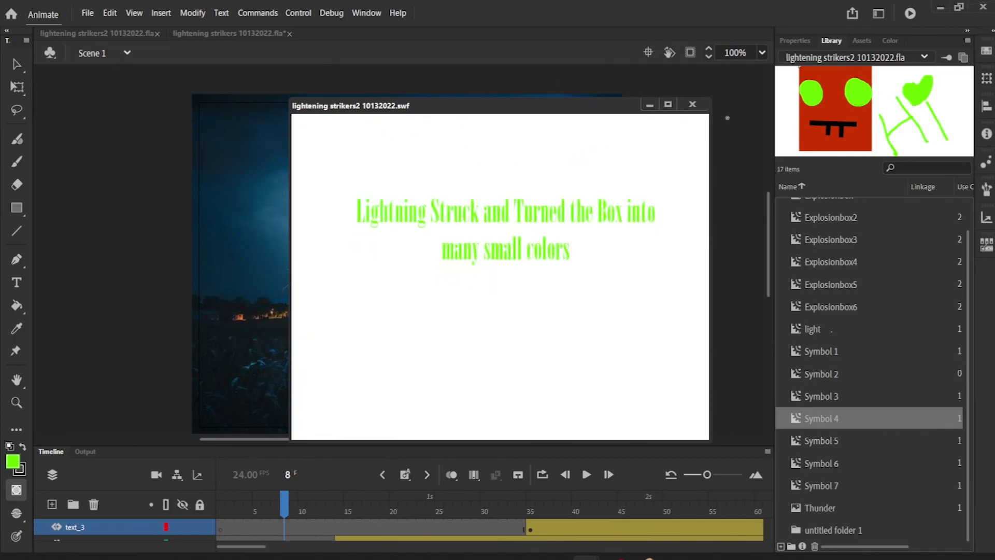
click(693, 104)
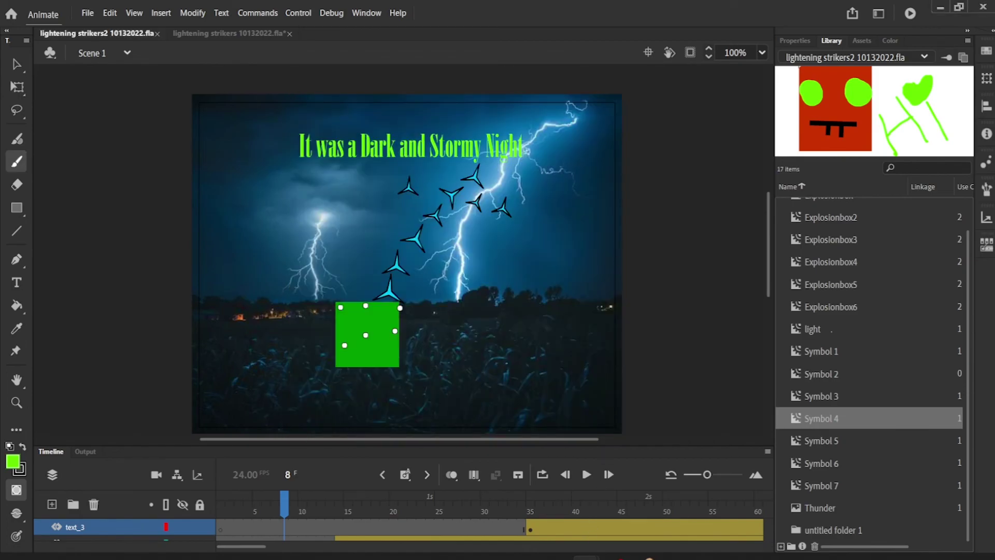
Step: Drag the Library panel divider down to enlarge the red face symbol's preview
mouse_move(616, 558)
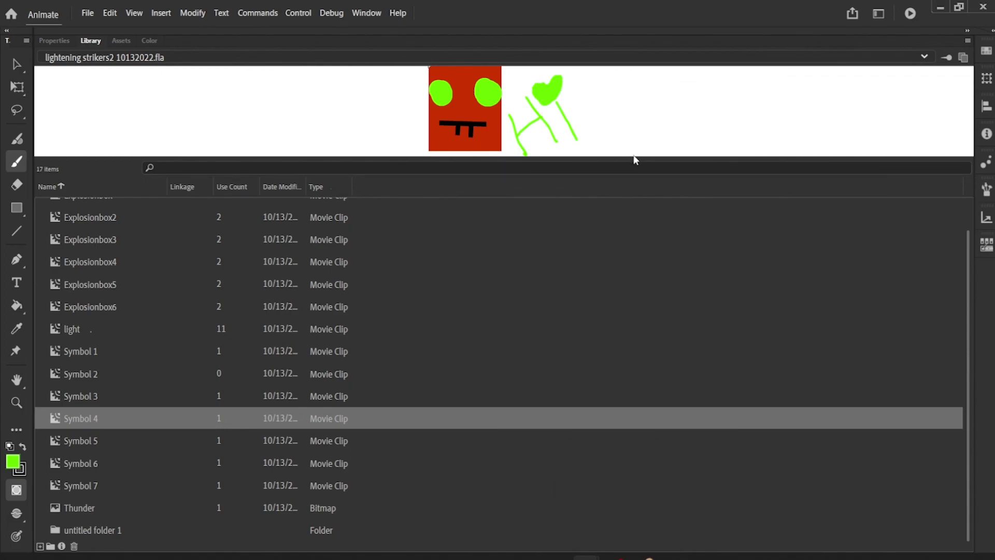
drag(633, 212, 694, 549)
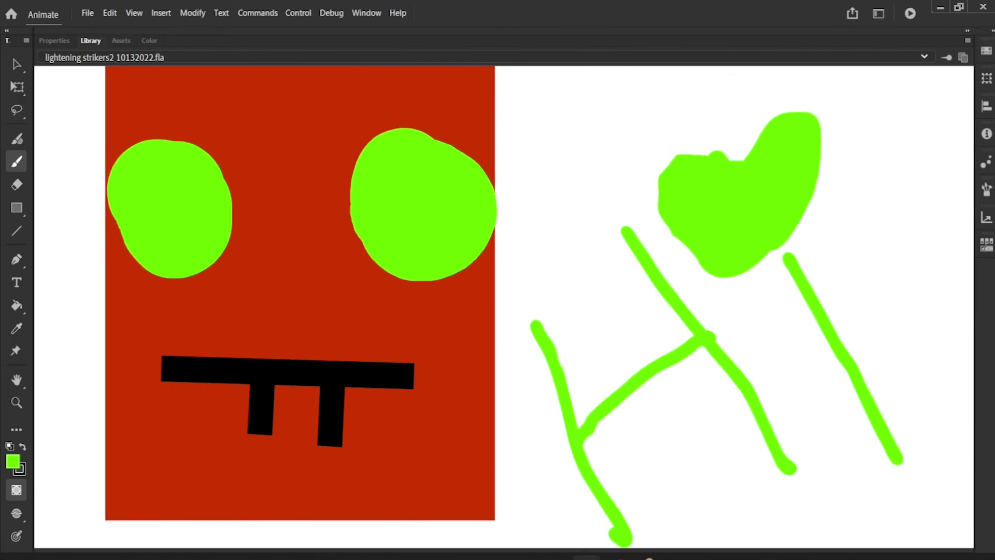